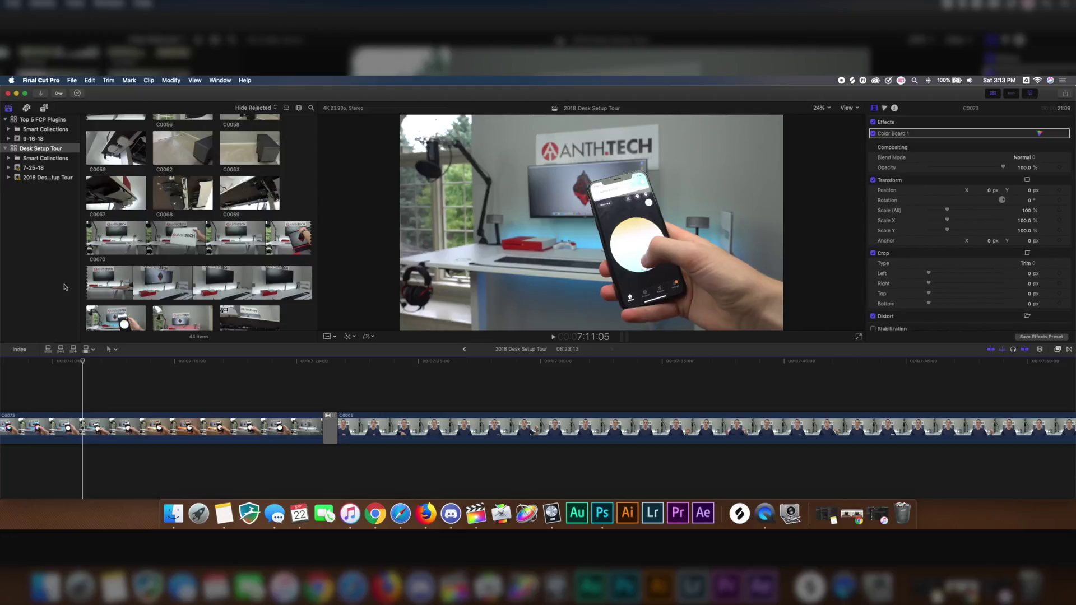
Browse the mTuber title pack's Subscribe, Lower3rd and End States titles in the Titles browser
left_click(45, 110)
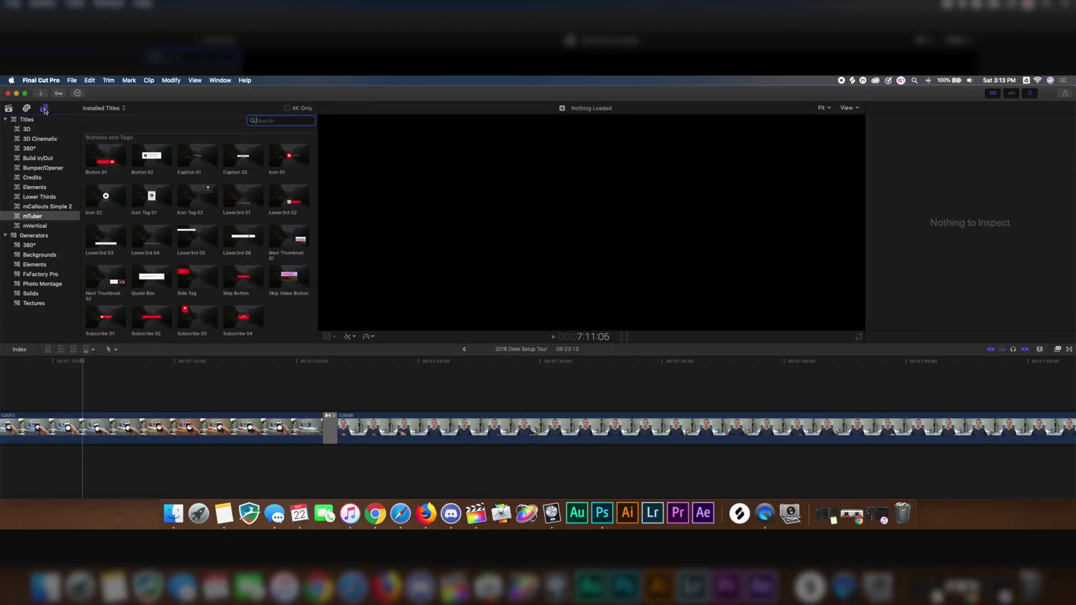
left_click(37, 218)
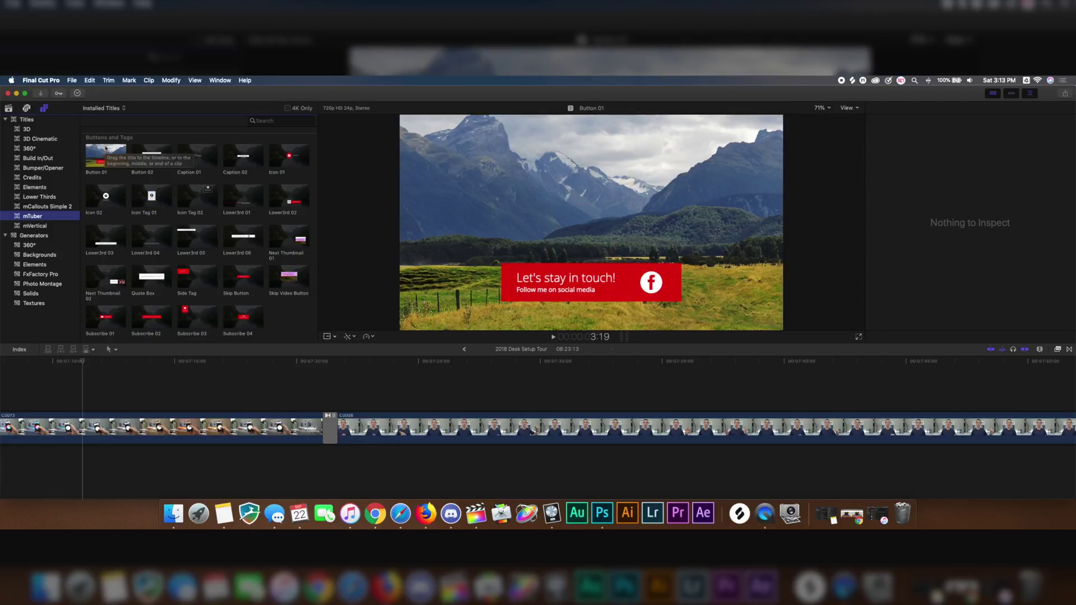
scroll(118, 179, "down", 5)
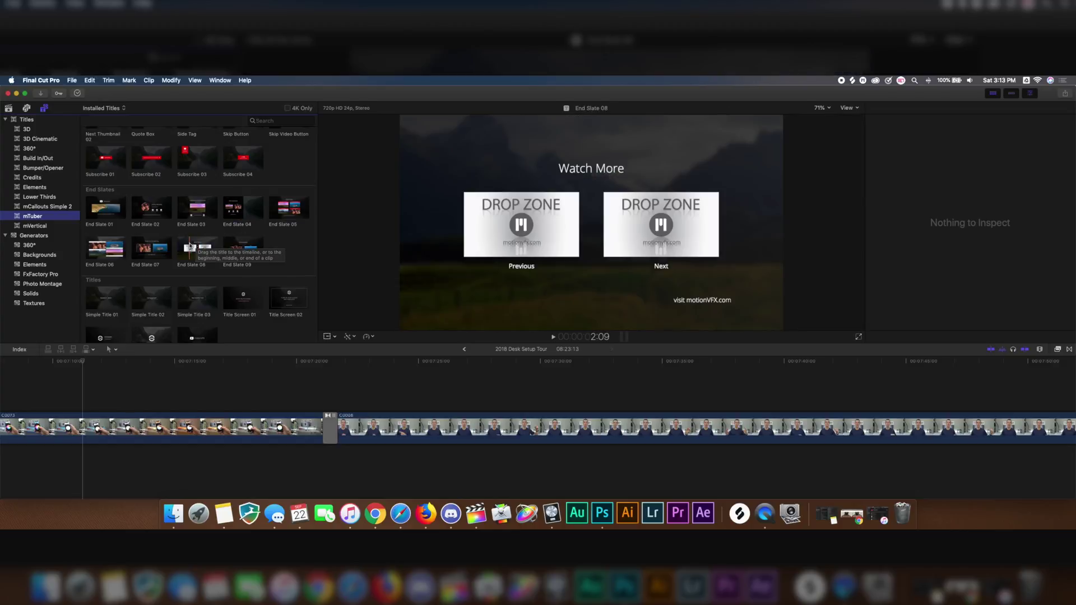
scroll(190, 246, "down", 3)
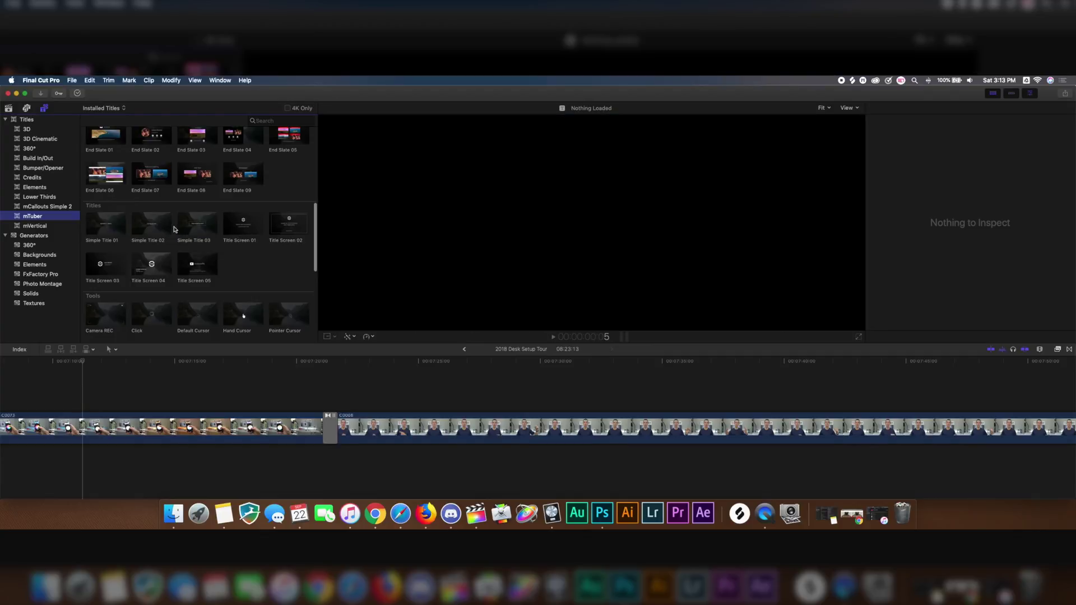
scroll(193, 238, "down", 2)
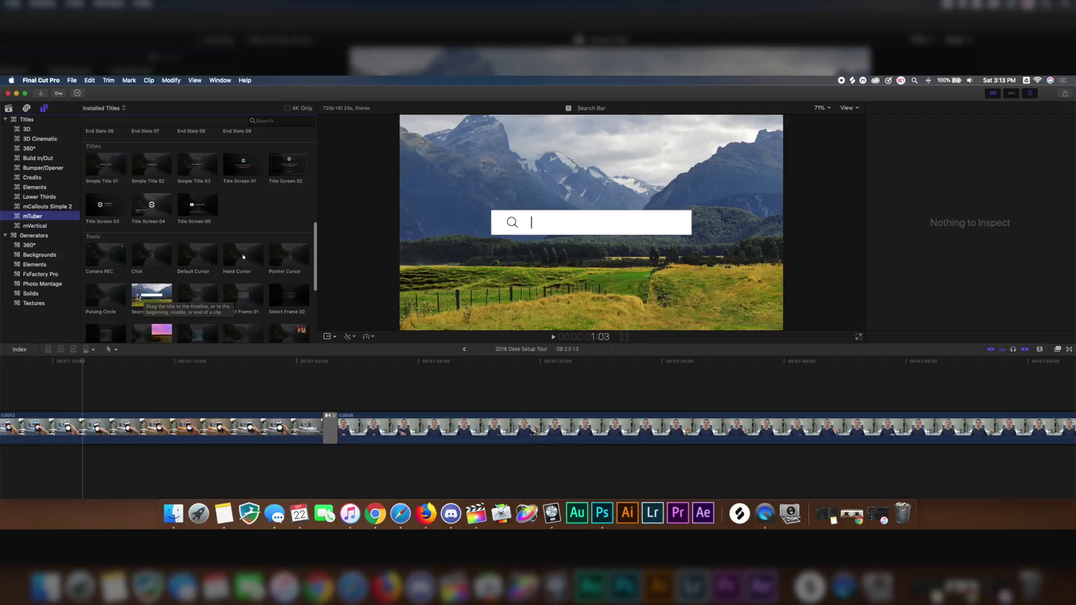
scroll(160, 296, "down", 3)
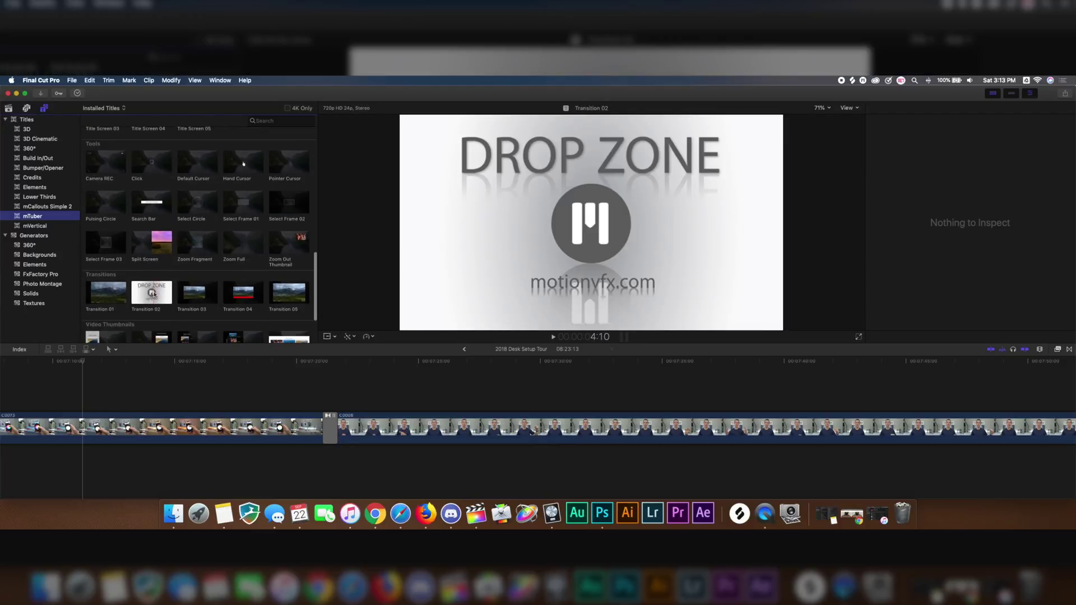
scroll(154, 294, "down", 2)
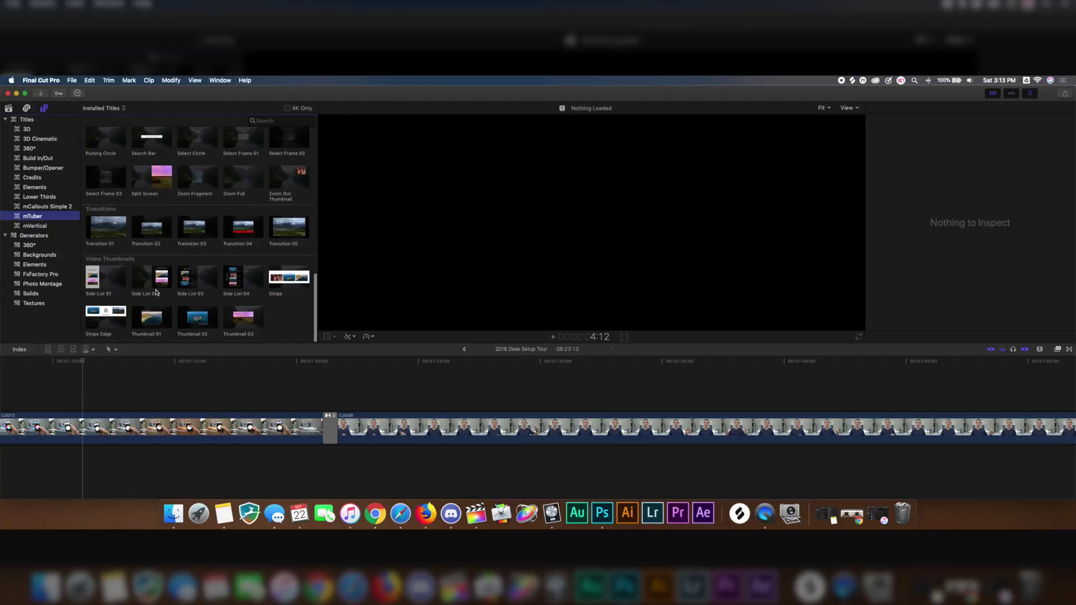
scroll(157, 292, "up", 10)
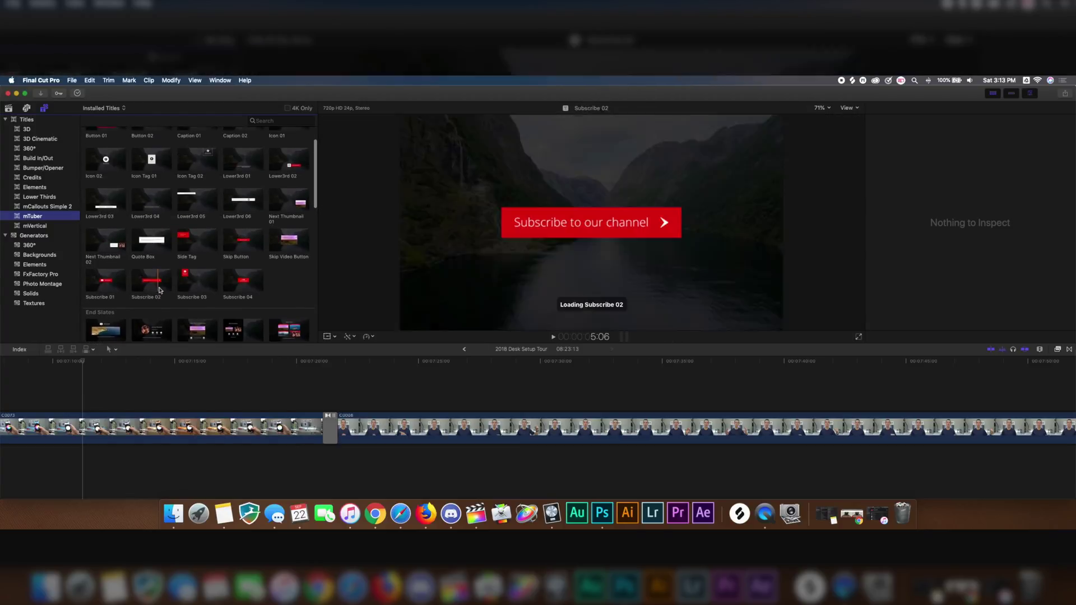
scroll(168, 288, "up", 1)
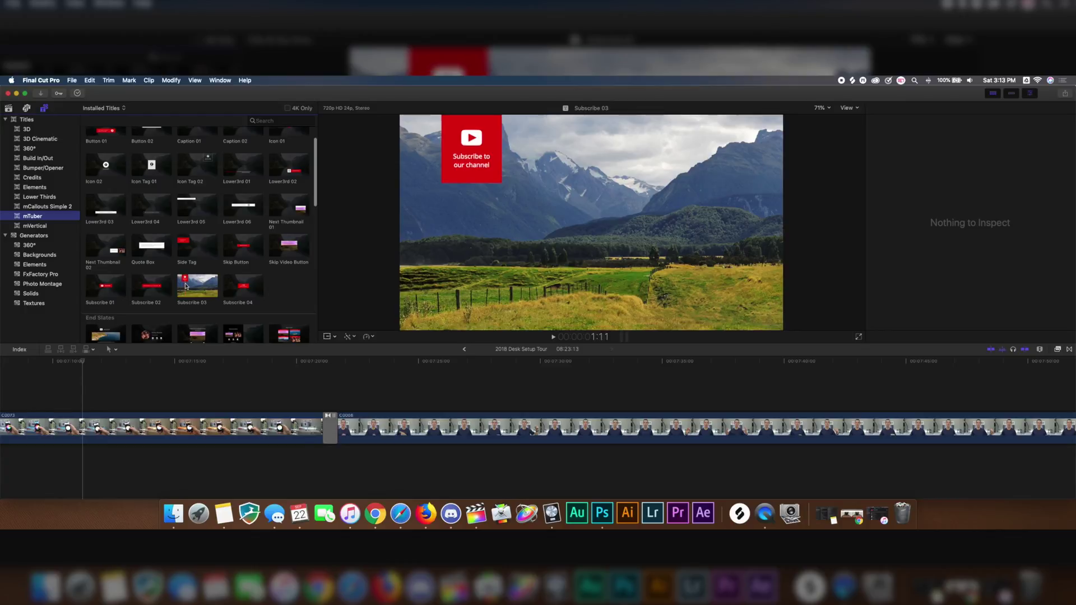
left_click(372, 396)
scroll(507, 417, "right", 10)
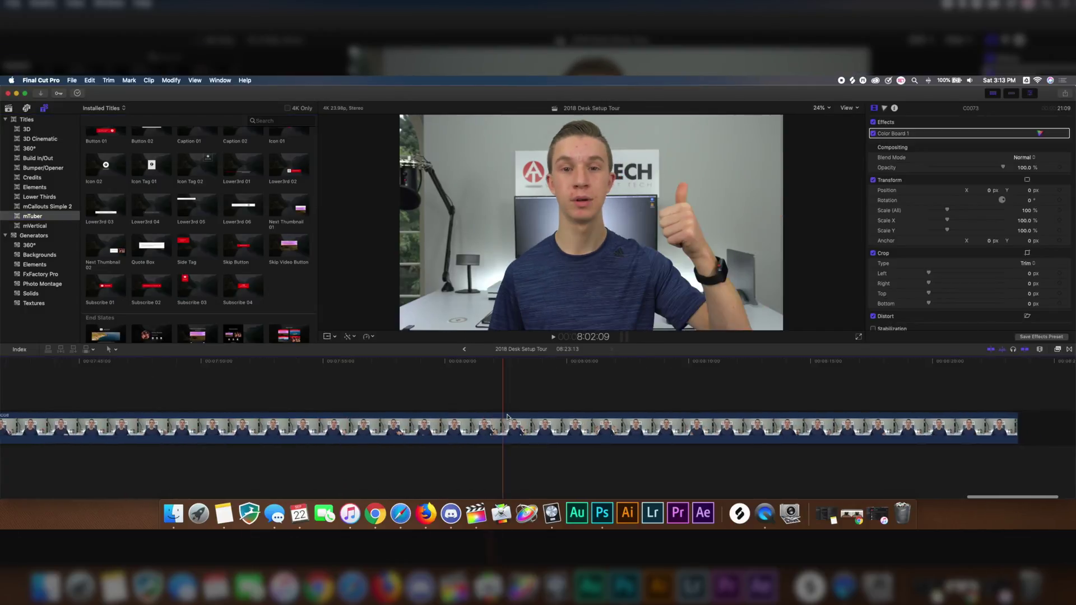
Place the Subscribe 03 title on the timeline above the talking-head clip
scroll(507, 417, "right", 3)
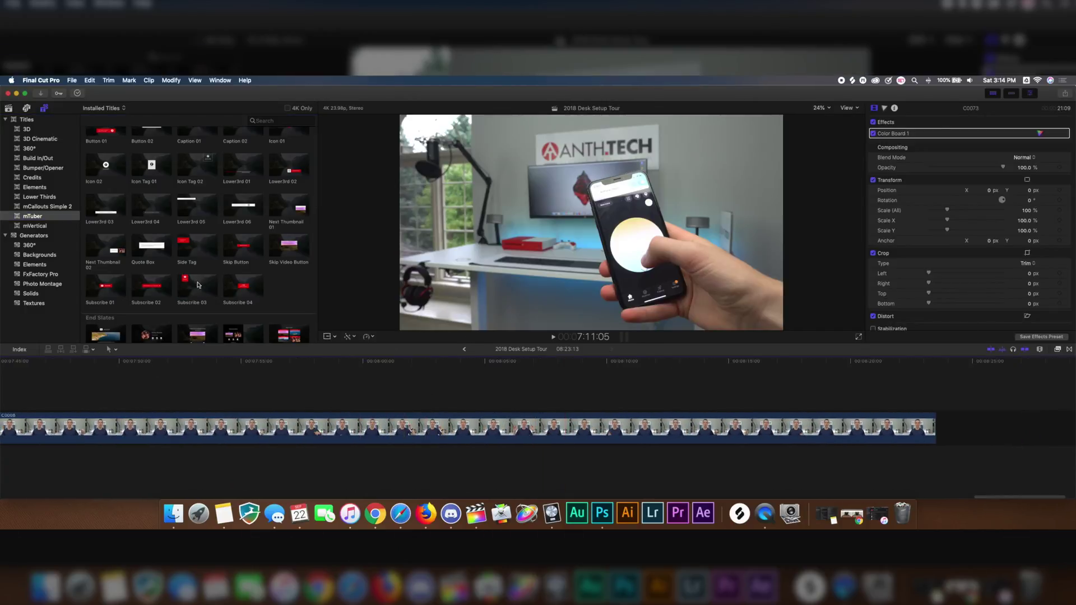
left_click_drag(198, 285, 610, 393)
left_click(698, 362)
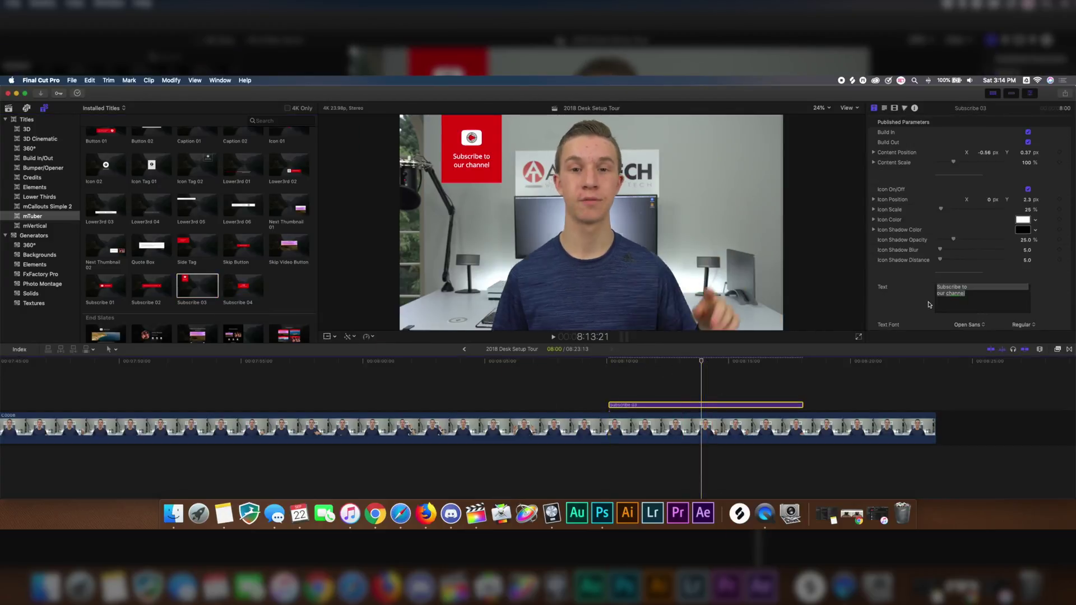
Replace 'our channel' with a new line reading 'Anth.Tech' in the title's text
left_click(965, 297)
key("BackSpace")
key("BackSpace")
key("BackSpace")
key("BackSpace")
key("BackSpace")
key("BackSpace")
key("BackSpace")
key("BackSpace")
key("BackSpace")
key("BackSpace")
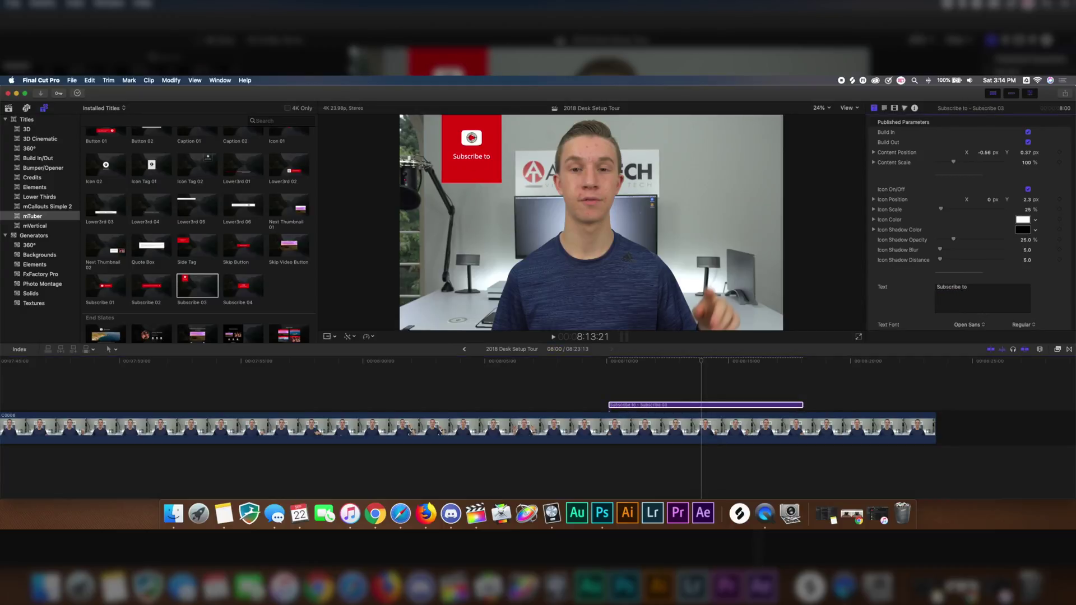
key("Return")
type("Anth.Tech")
scroll(919, 295, "down", 3)
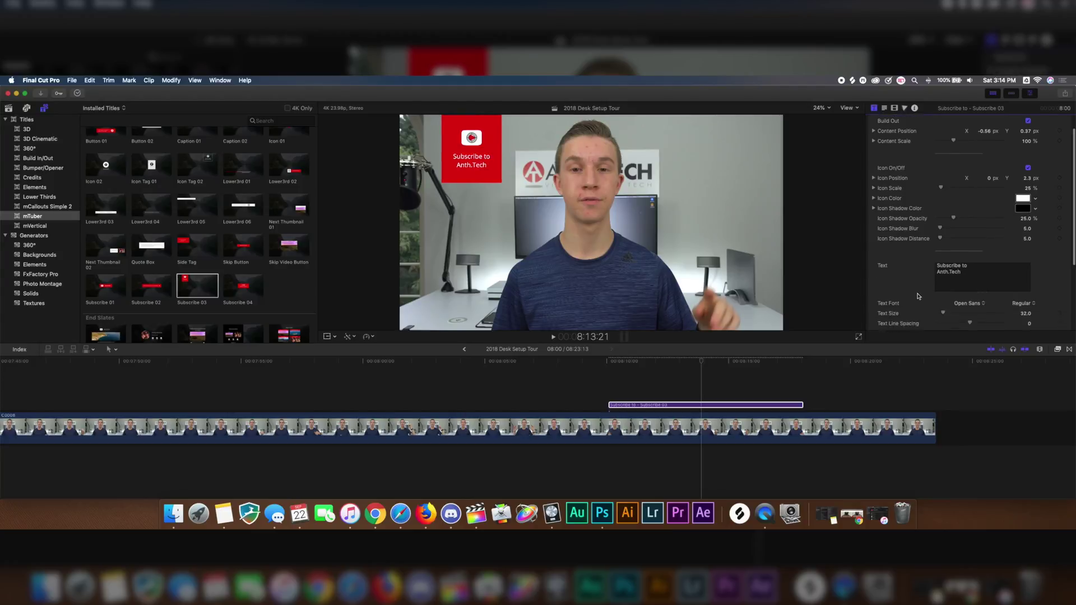
scroll(924, 280, "down", 1)
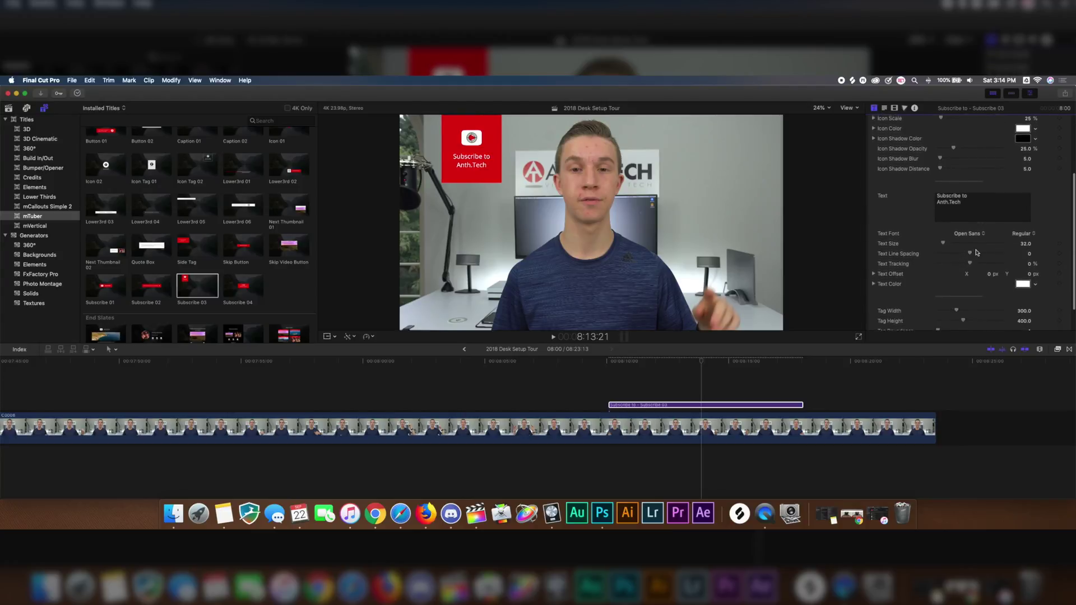
left_click(1025, 231)
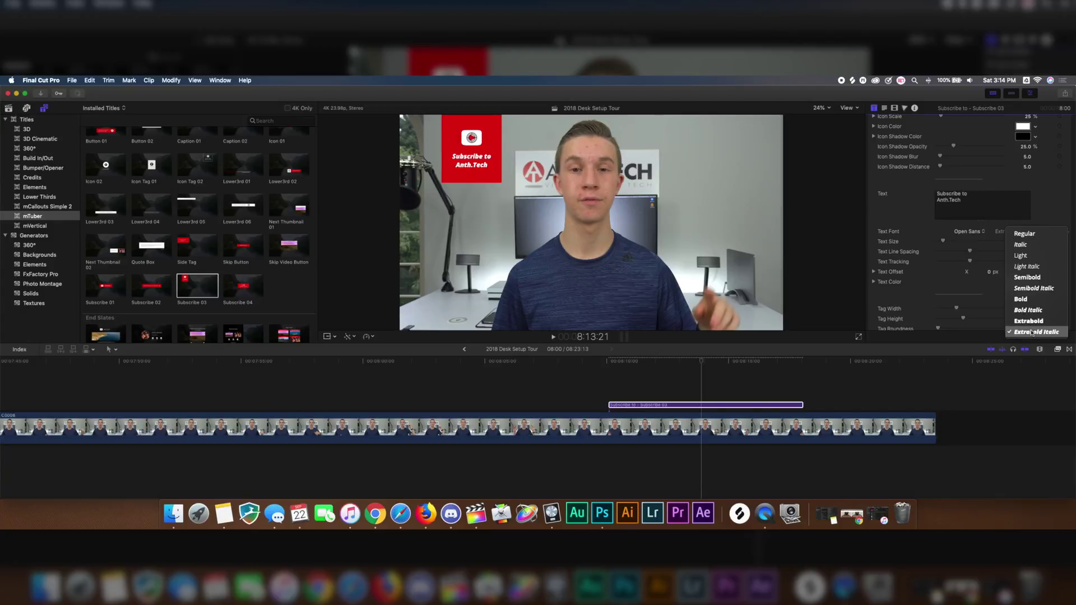
Keep the font Regular and set text size 43 with line spacing 6, text staying white
left_click(1024, 234)
left_click_drag(973, 254, 947, 245)
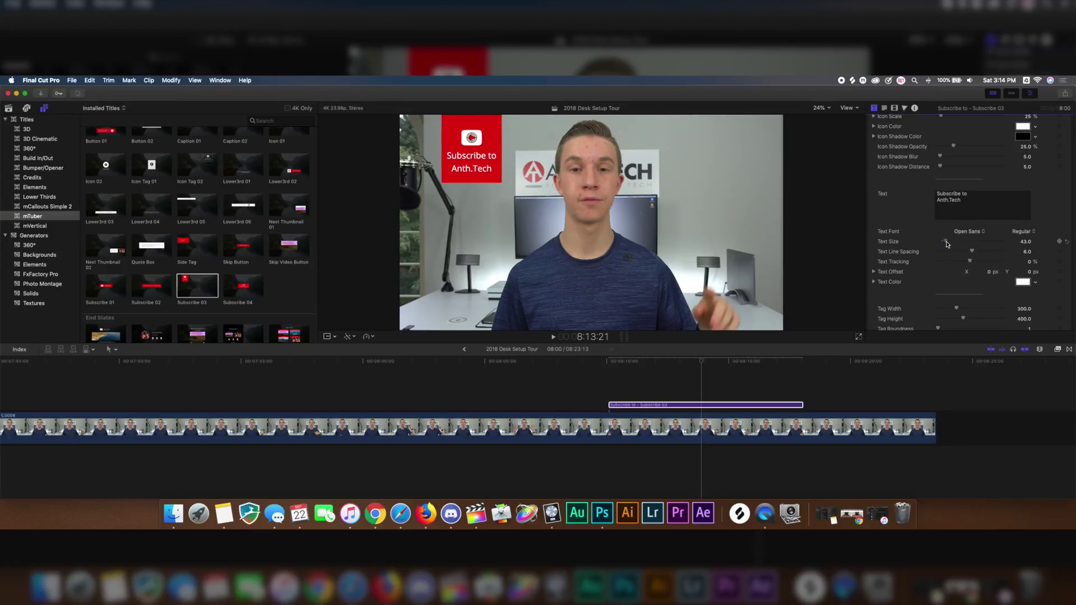
left_click(1023, 283)
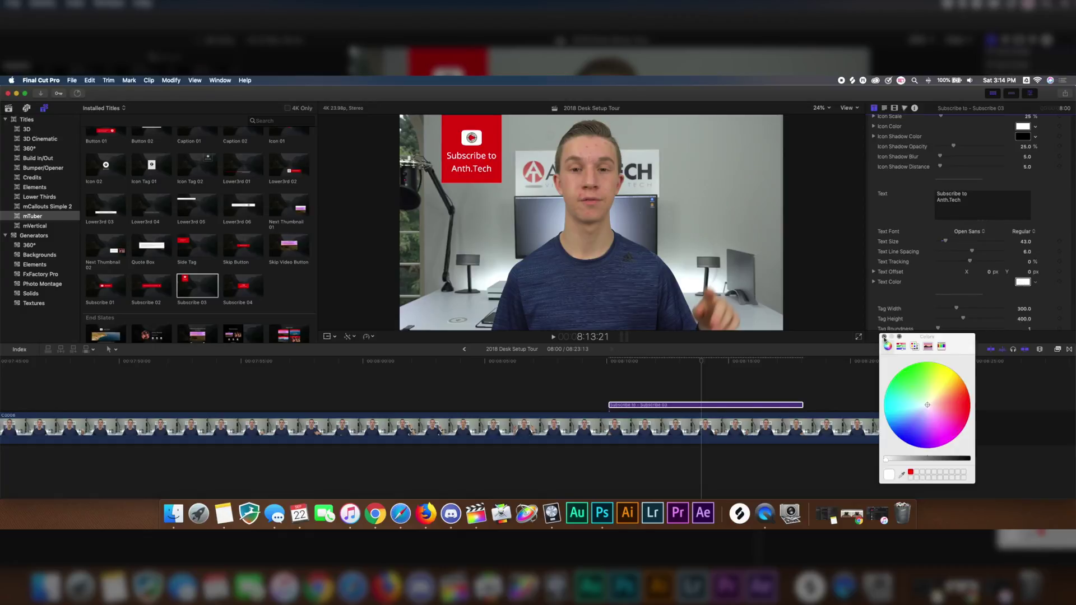
left_click(884, 338)
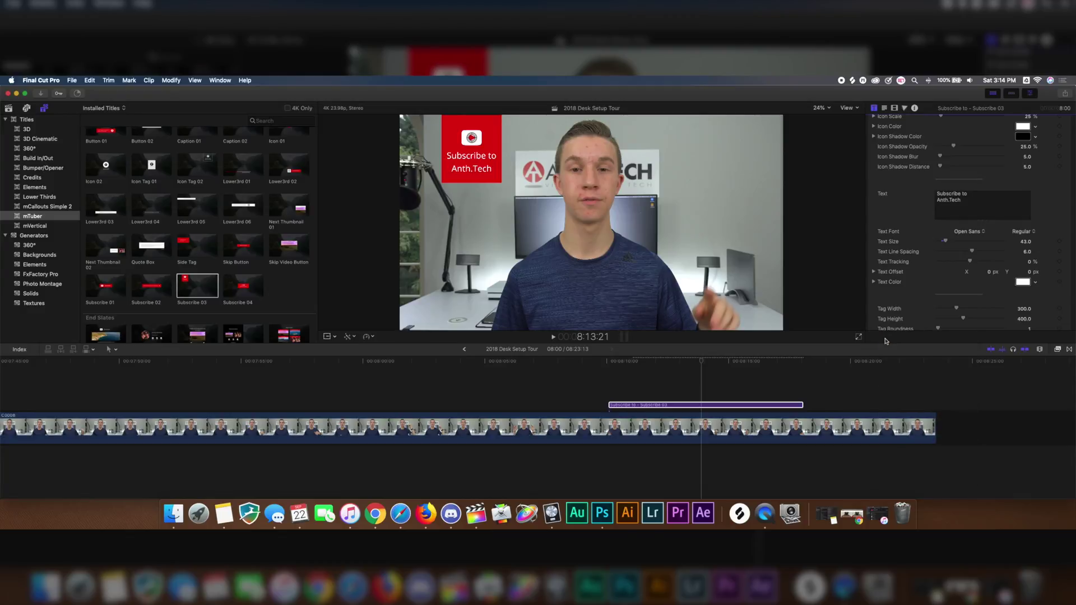
Try green and orange for the title icon, then settle back on white
scroll(893, 233, "up", 3)
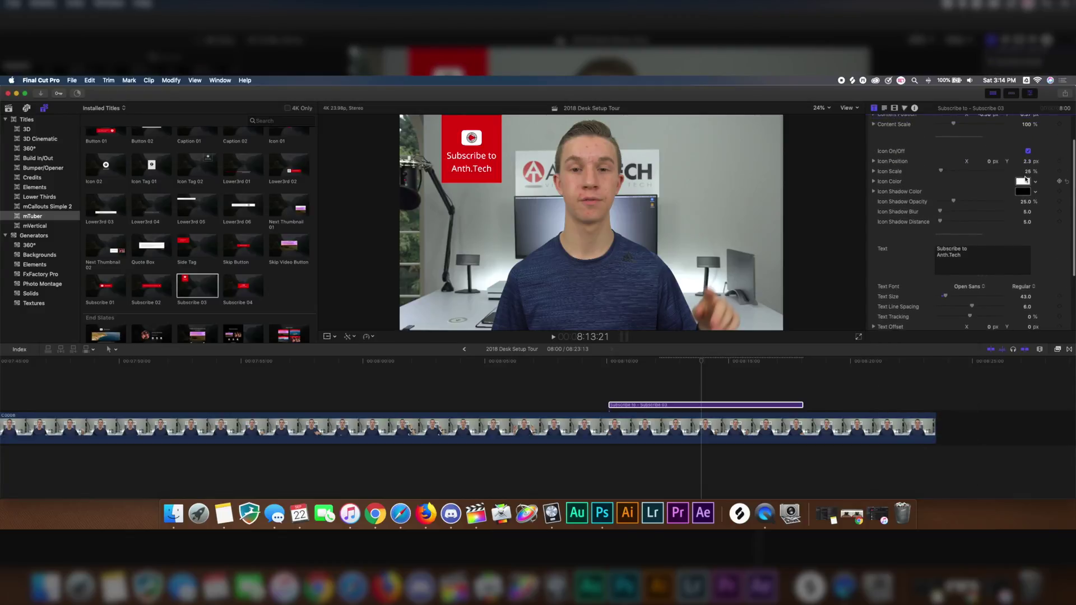
left_click(1023, 182)
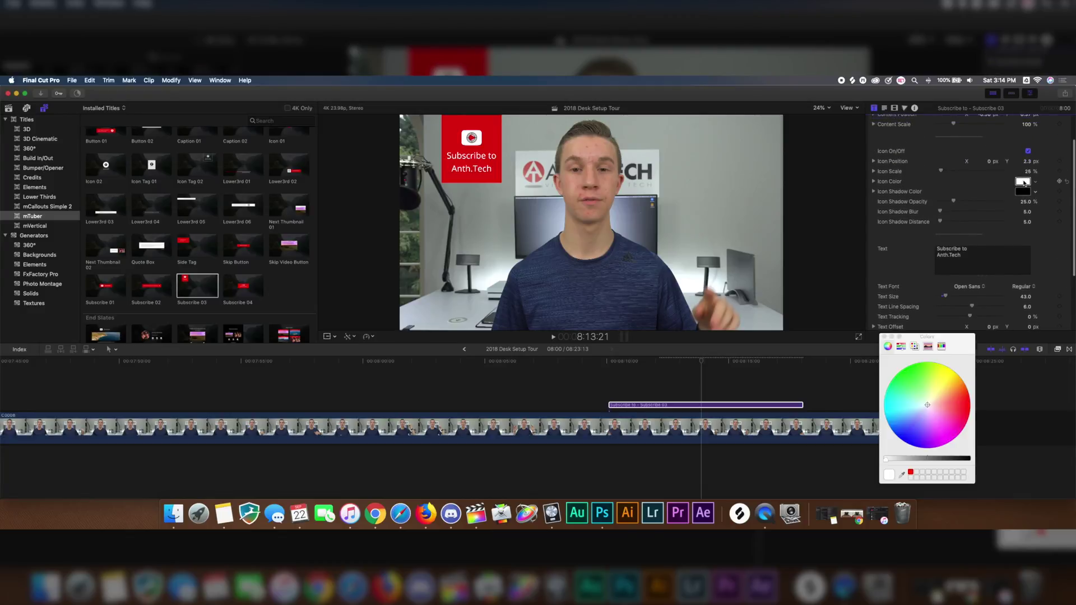
left_click(913, 372)
left_click_drag(913, 373, 903, 436)
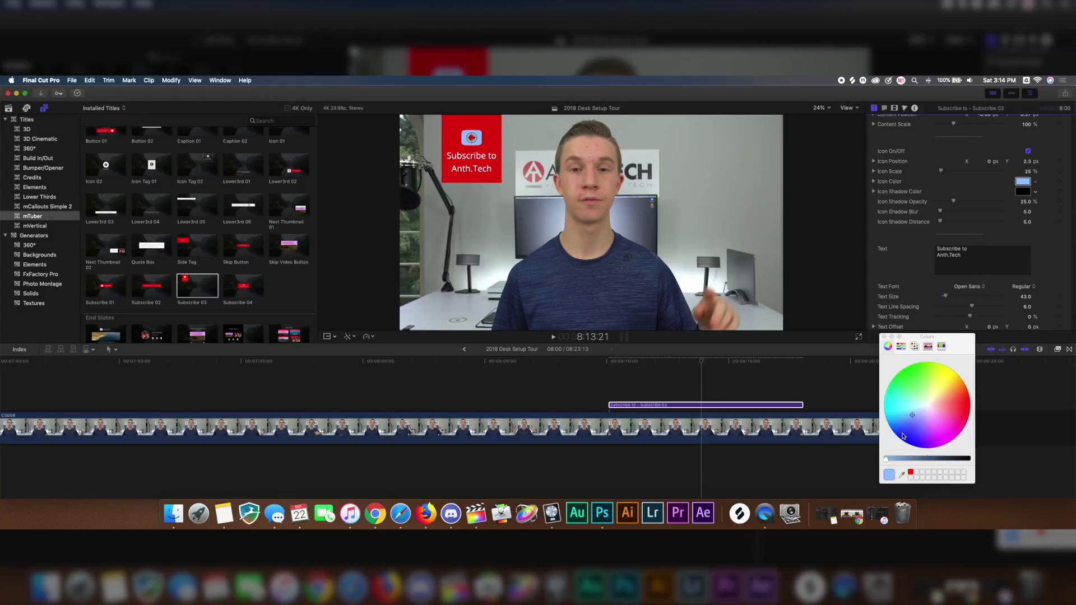
left_click(927, 404)
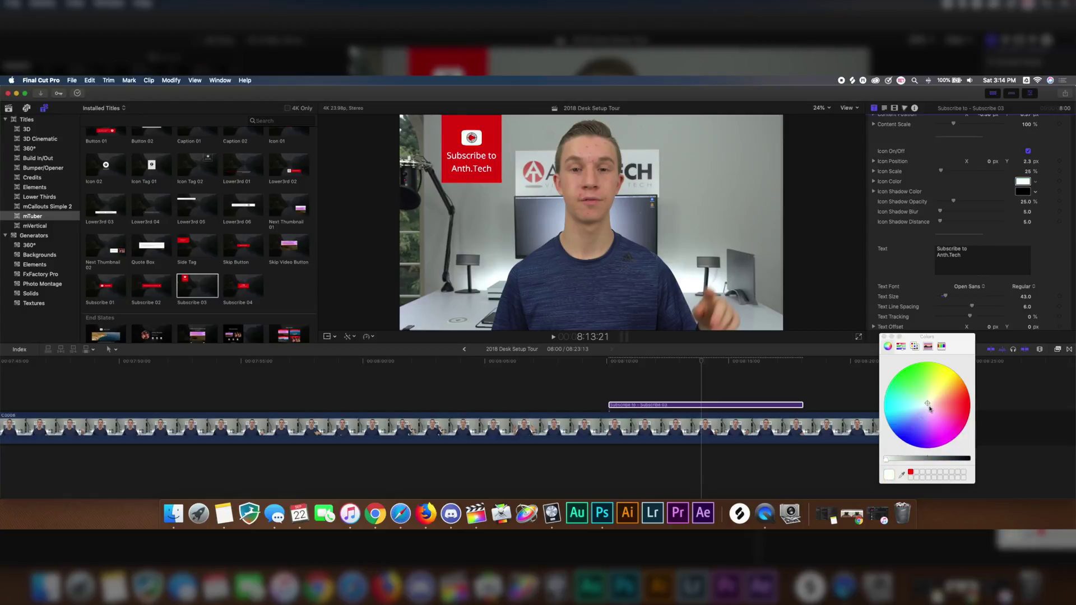
left_click(884, 336)
scroll(888, 179, "up", 2)
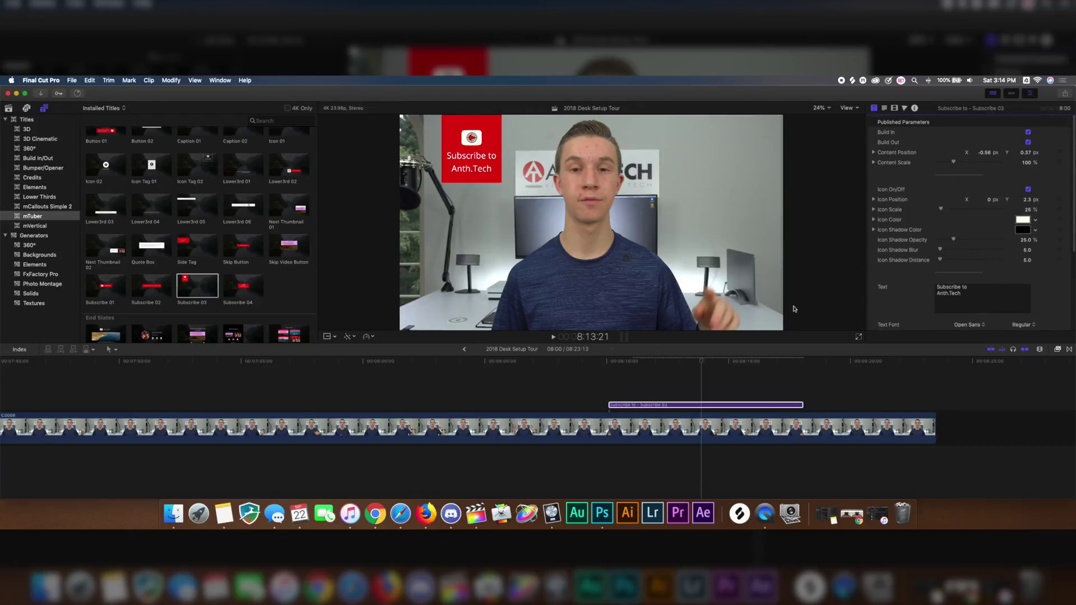
left_click_drag(617, 364, 596, 368)
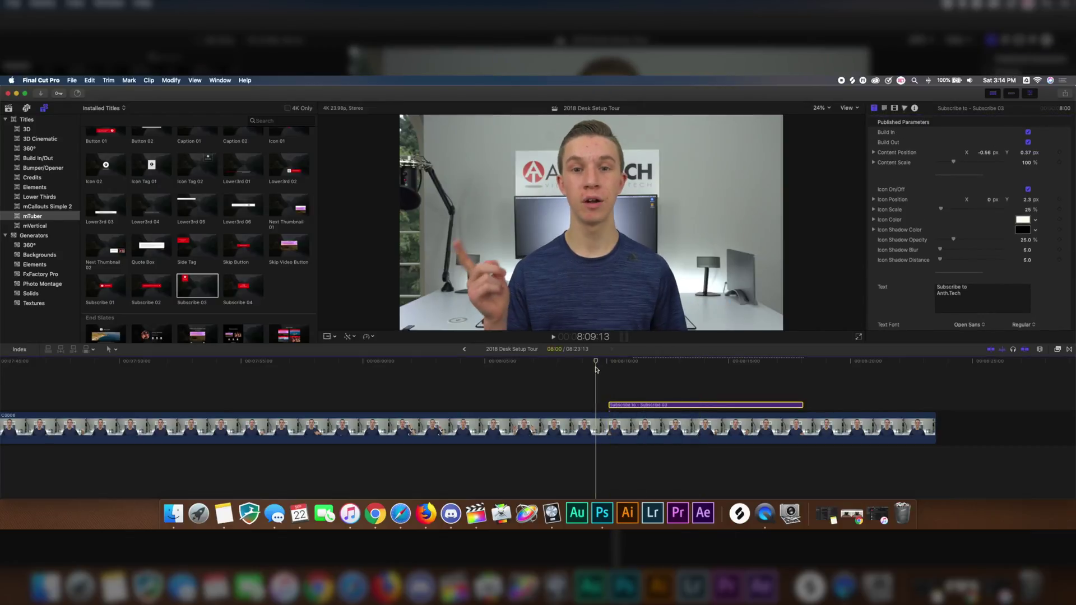
Play the edit to review the Subscribe 03 title, then stop playback
key("space")
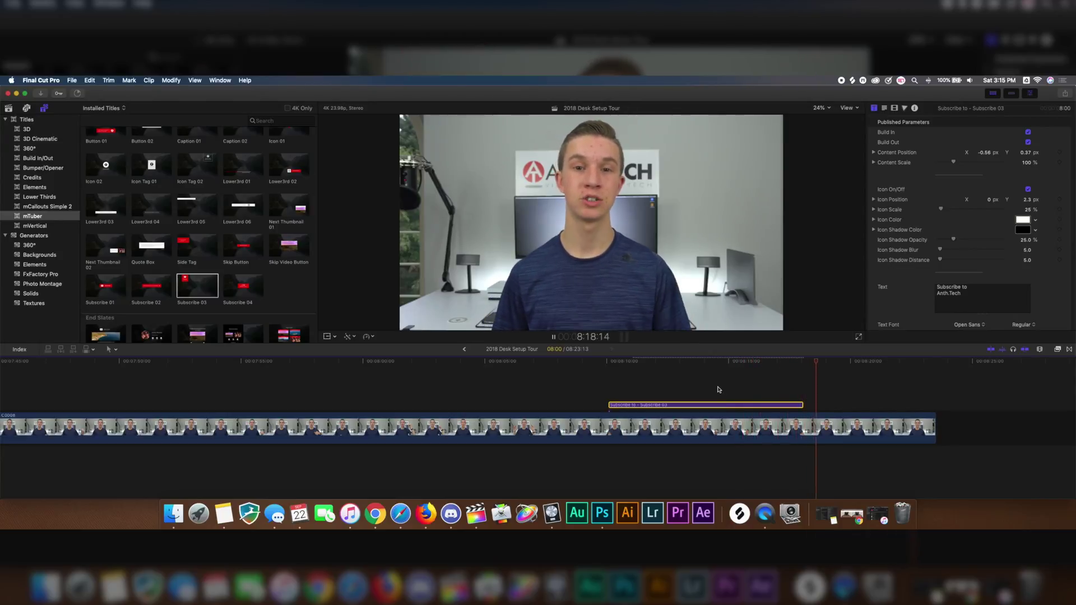
key("space")
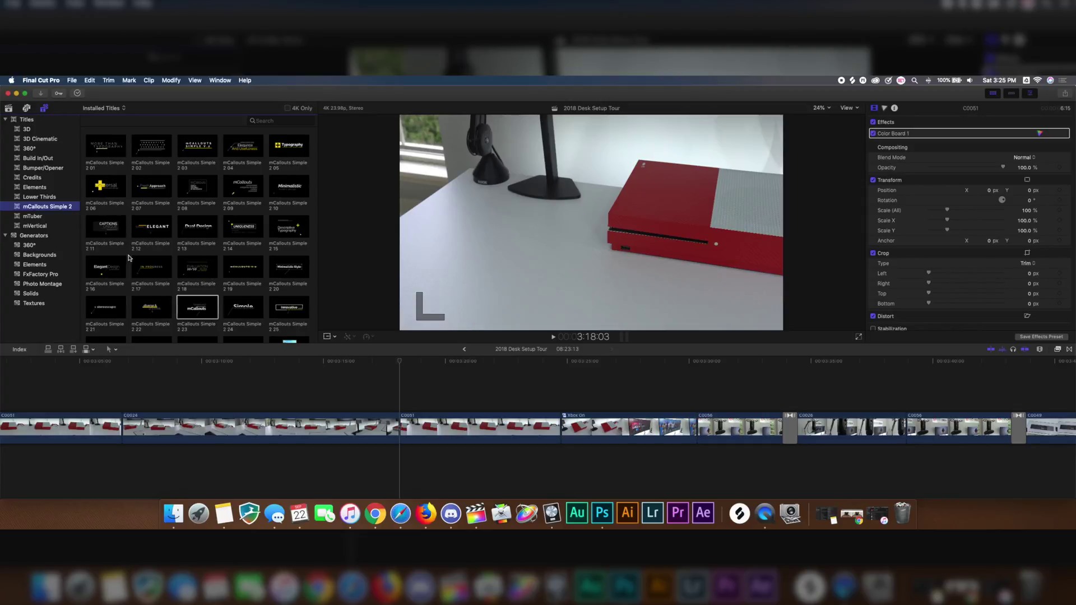
Add the mCallouts Simple 2 23 title over the console clip and shorten its end
scroll(128, 258, "down", 5)
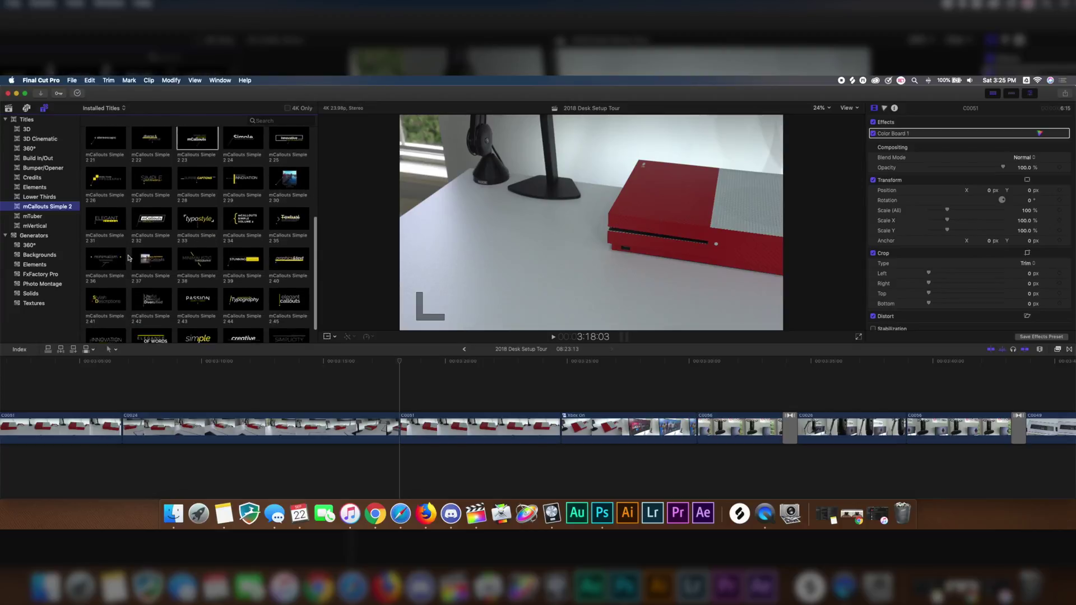
scroll(128, 257, "up", 4)
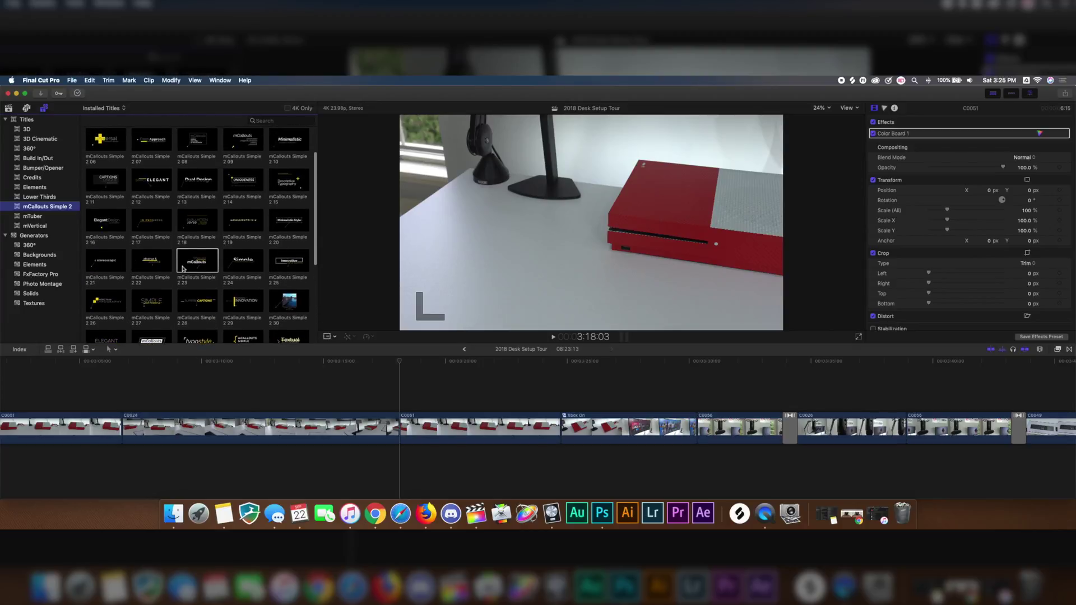
left_click_drag(186, 269, 404, 405)
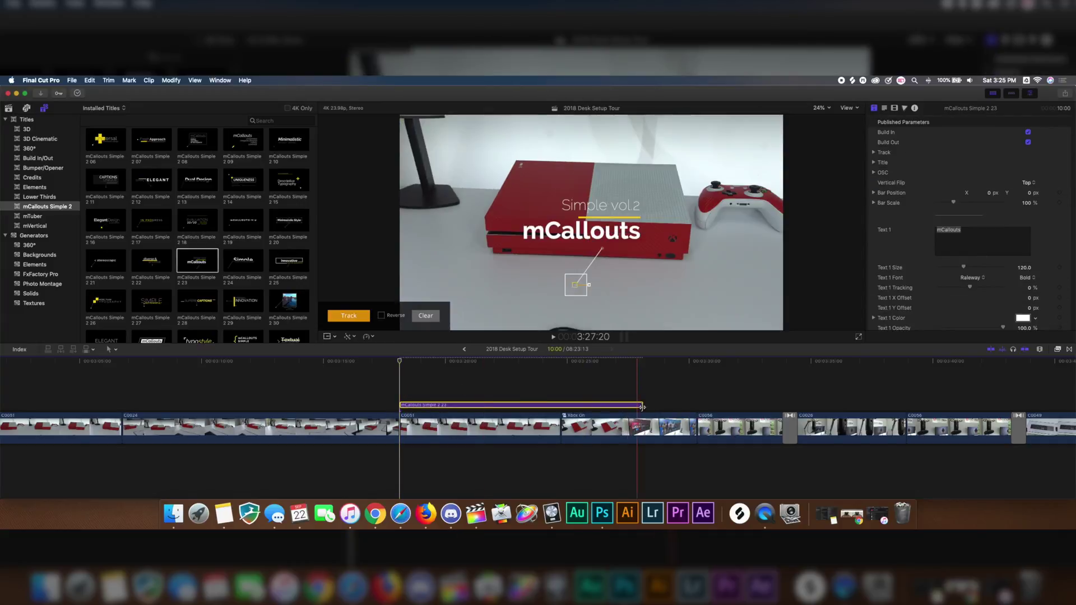
left_click_drag(642, 407, 559, 406)
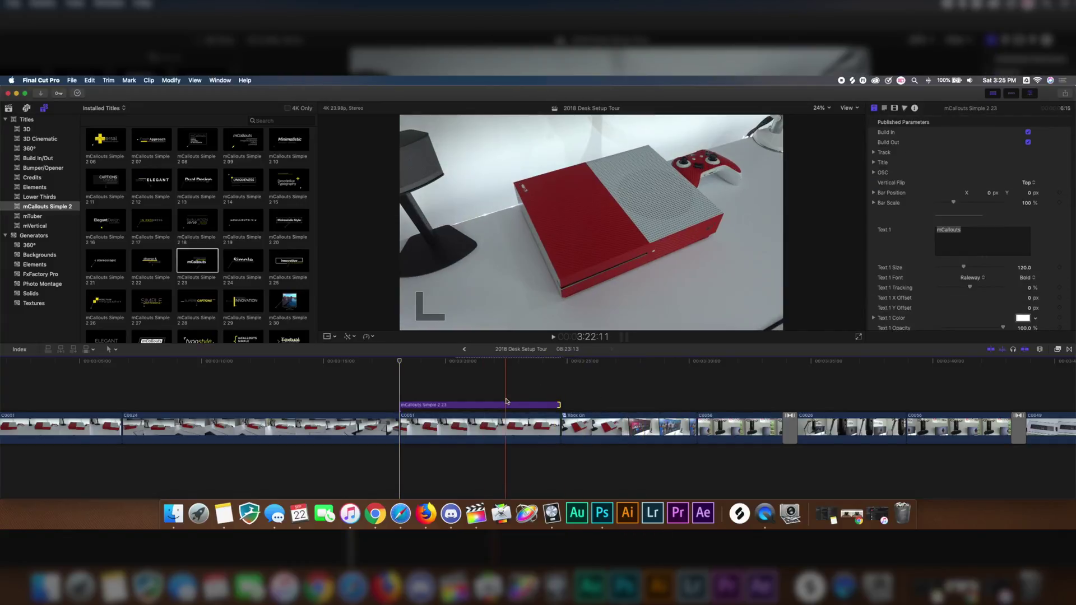
Set the callout text to 'Xbox One S' and 'Microsoft', with the main line at size 96
left_click(469, 404)
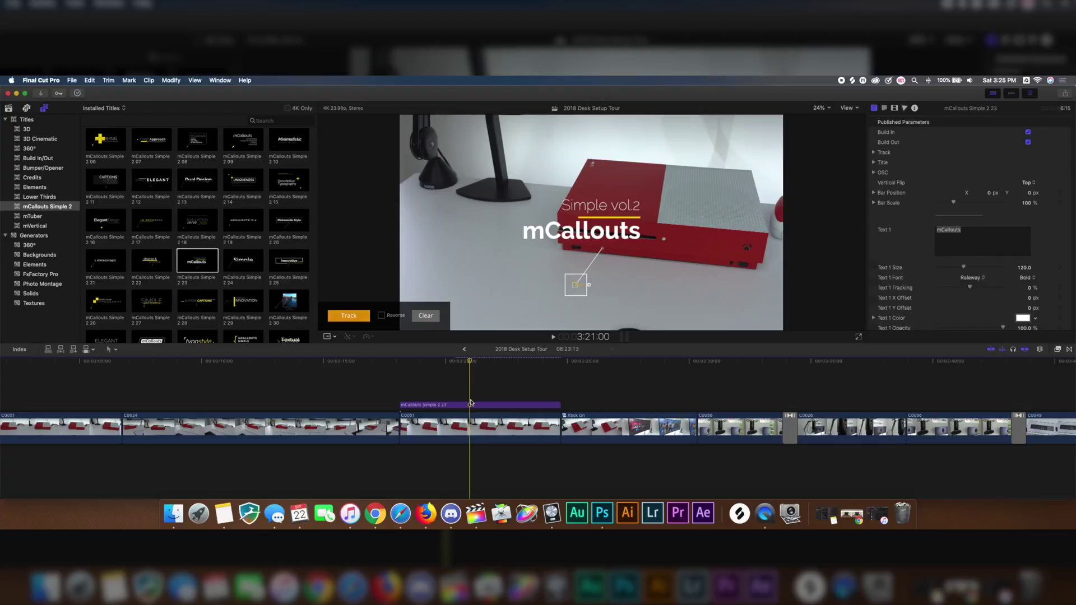
left_click(477, 405)
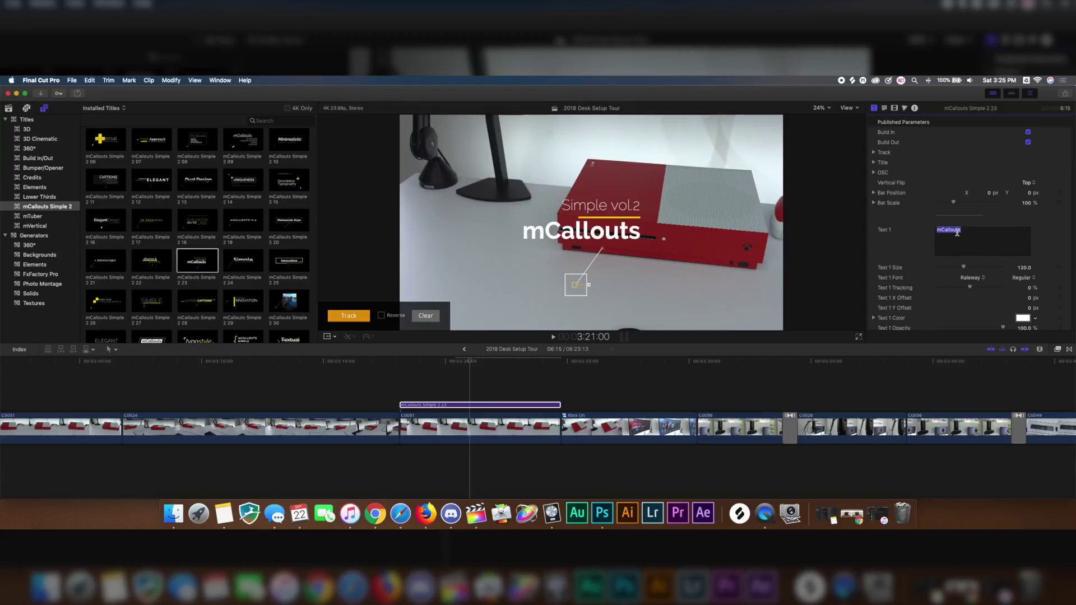
type("Zbo")
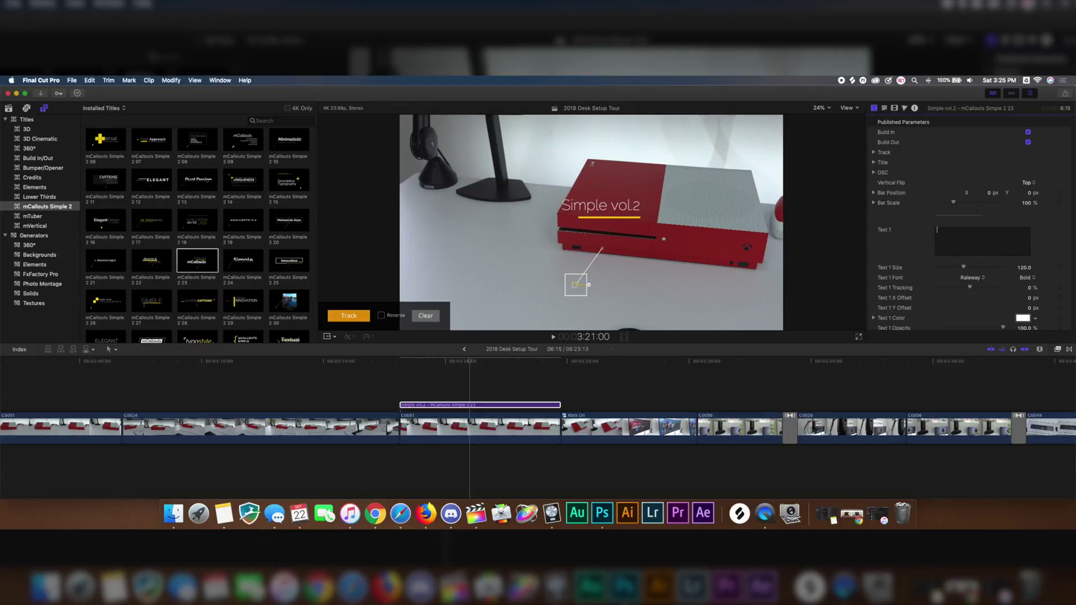
type("x One S")
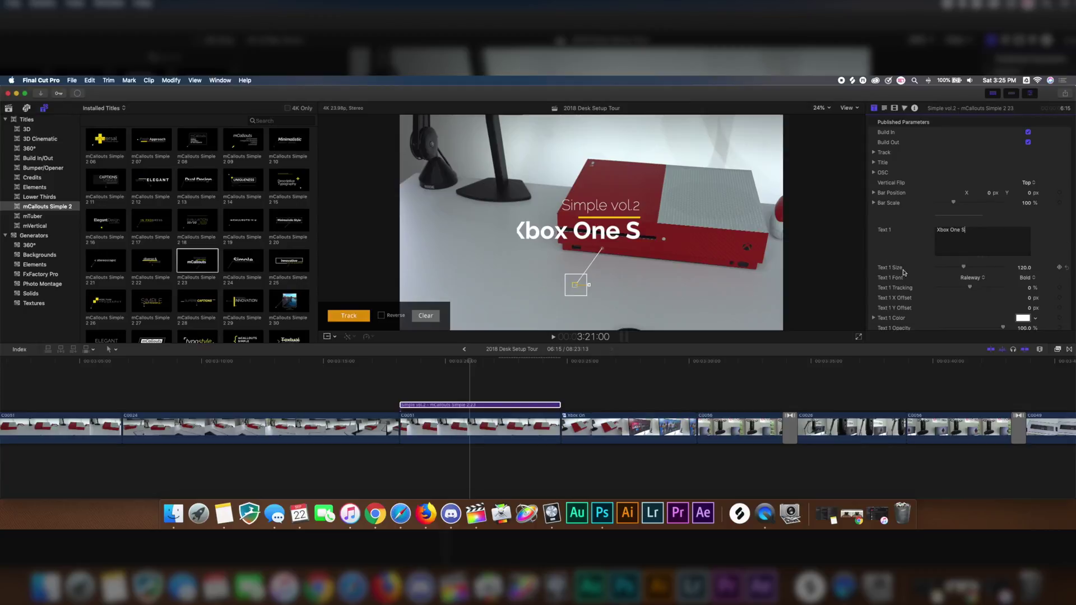
key("Tab")
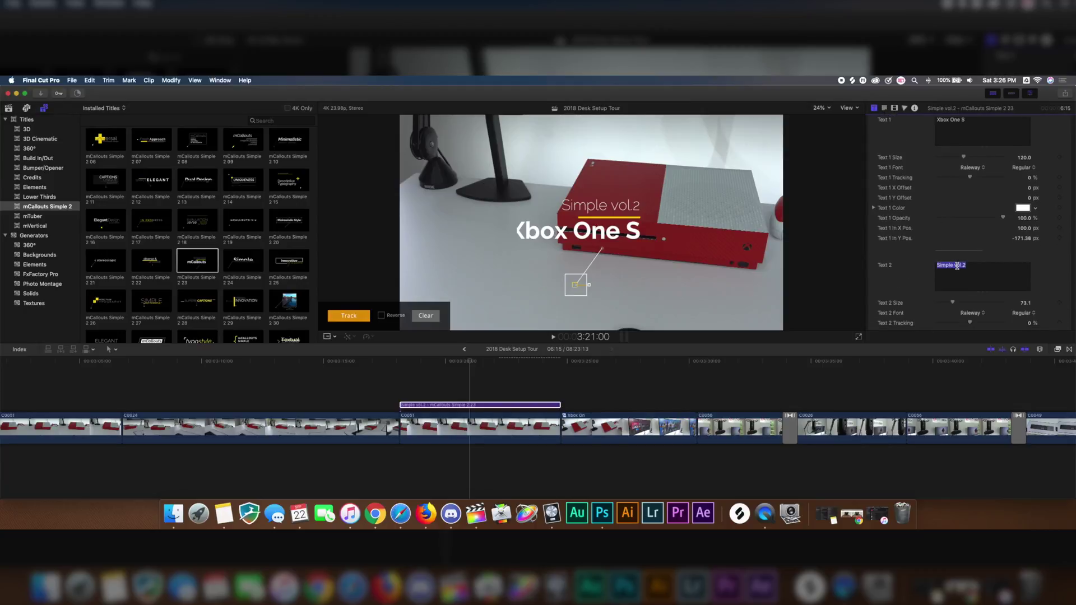
type("Microsoft")
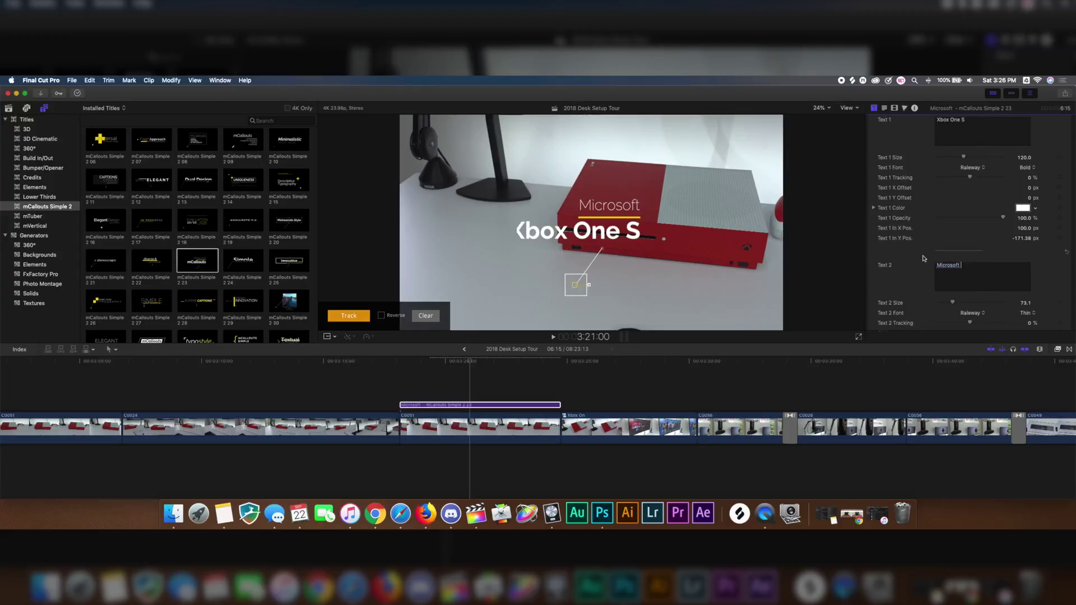
scroll(923, 258, "up", 2)
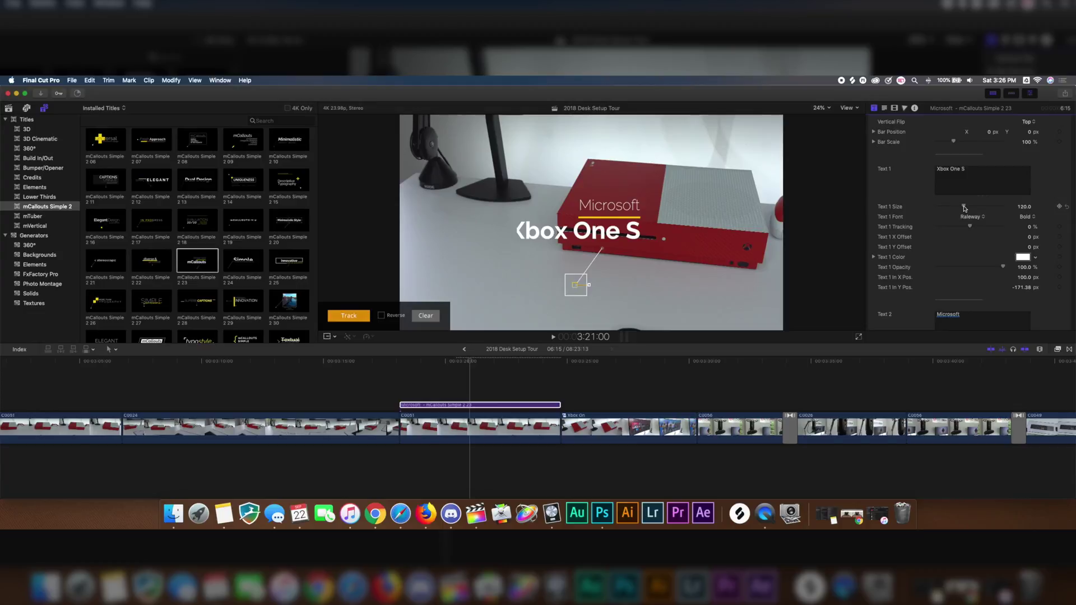
left_click_drag(964, 209, 958, 209)
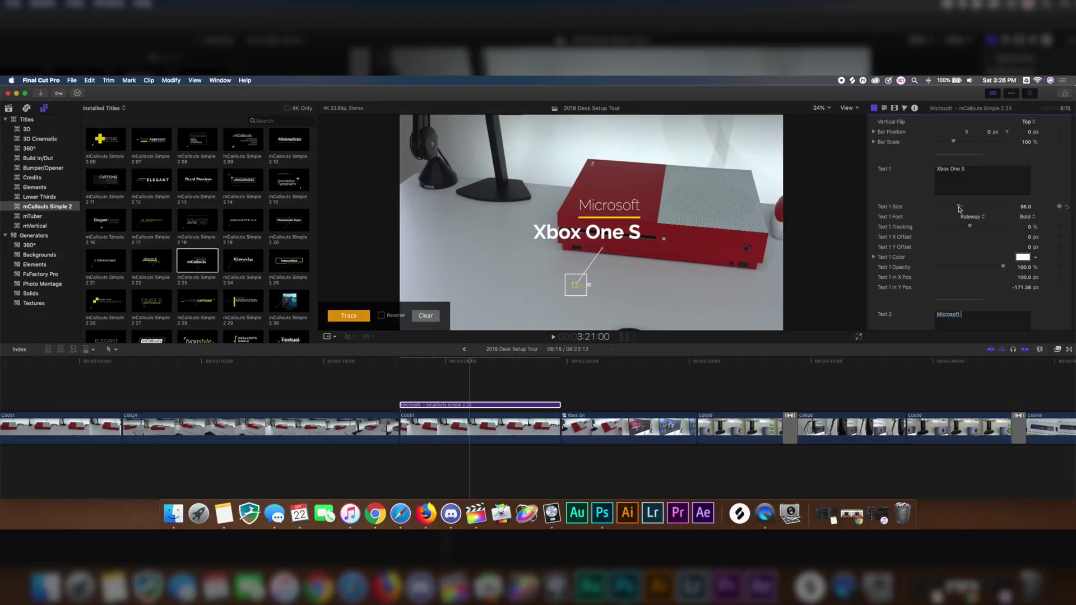
Set the callout's Frame Color and Track Spot Color to red
scroll(924, 246, "down", 8)
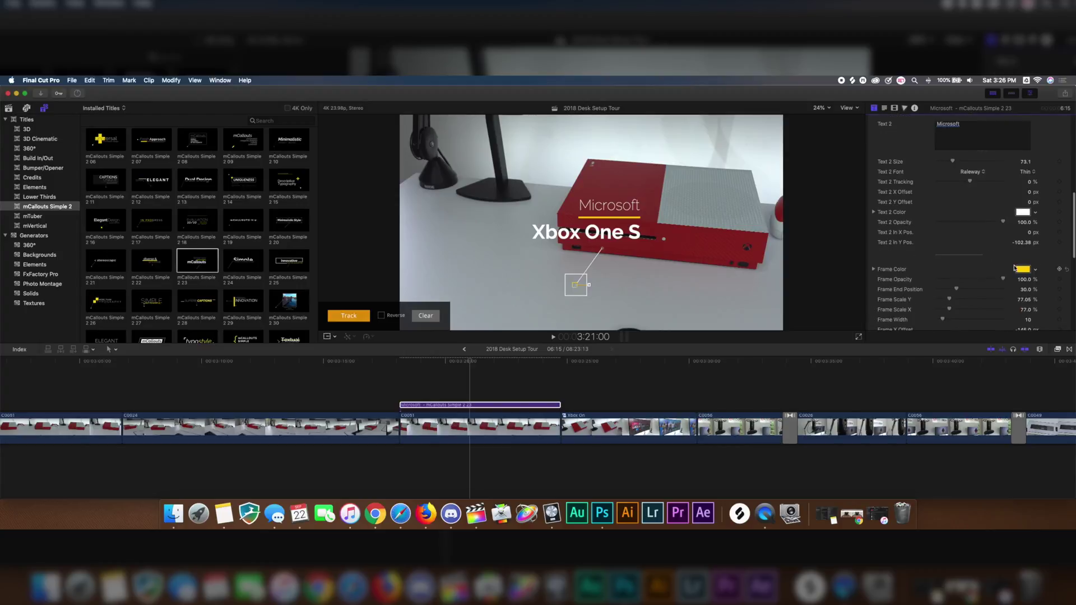
left_click(1018, 269)
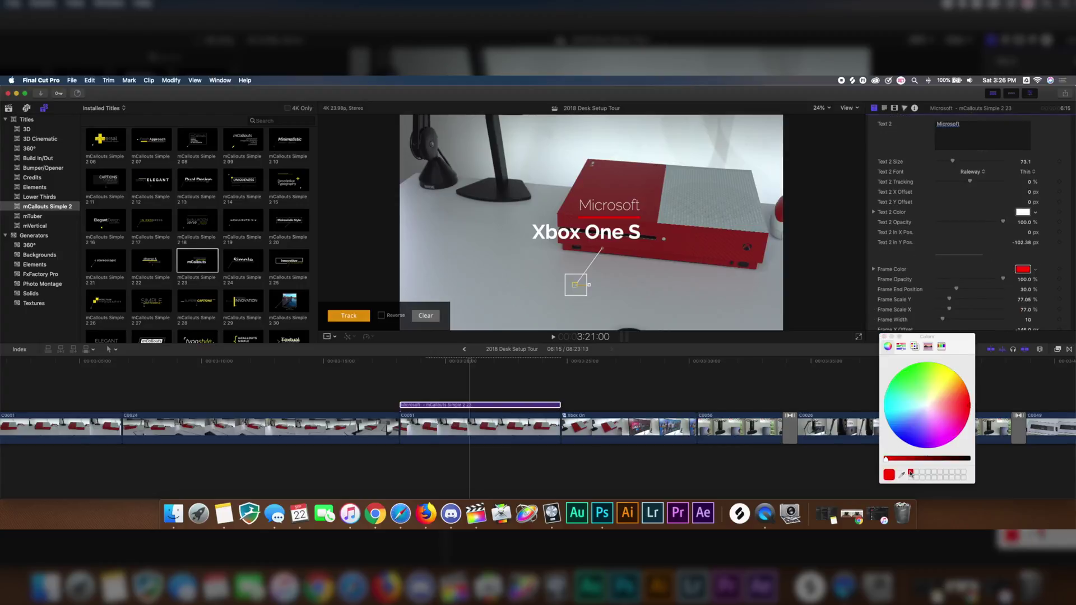
left_click(883, 337)
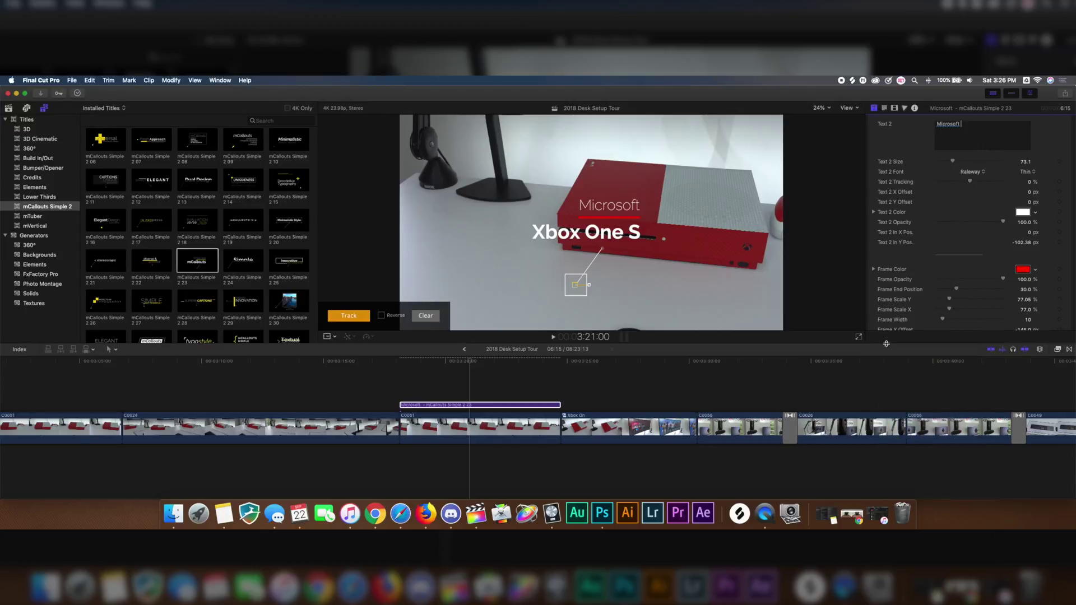
scroll(887, 330, "down", 7)
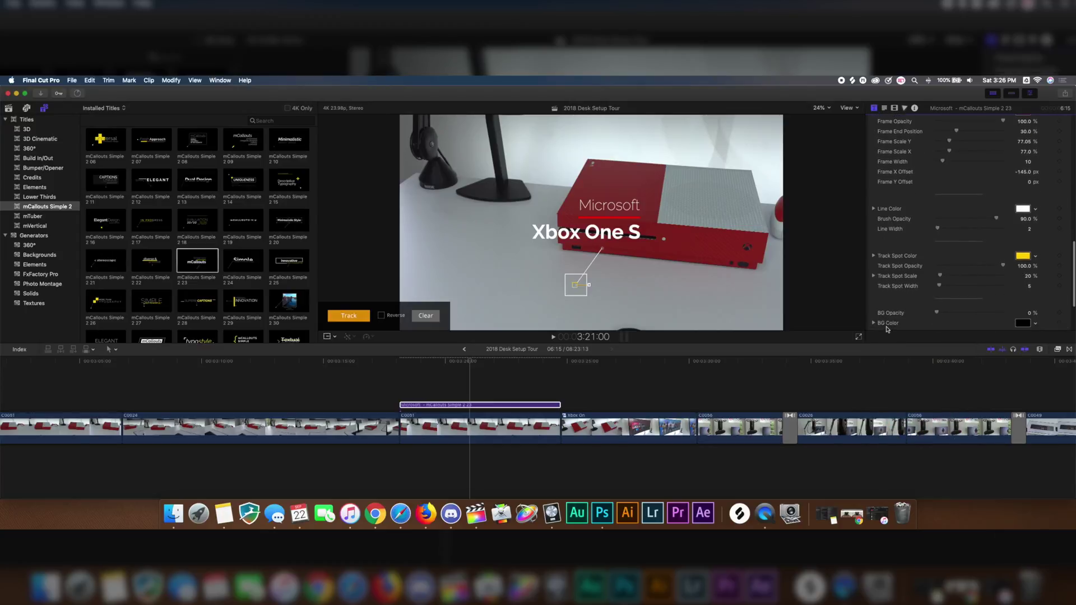
left_click(1021, 257)
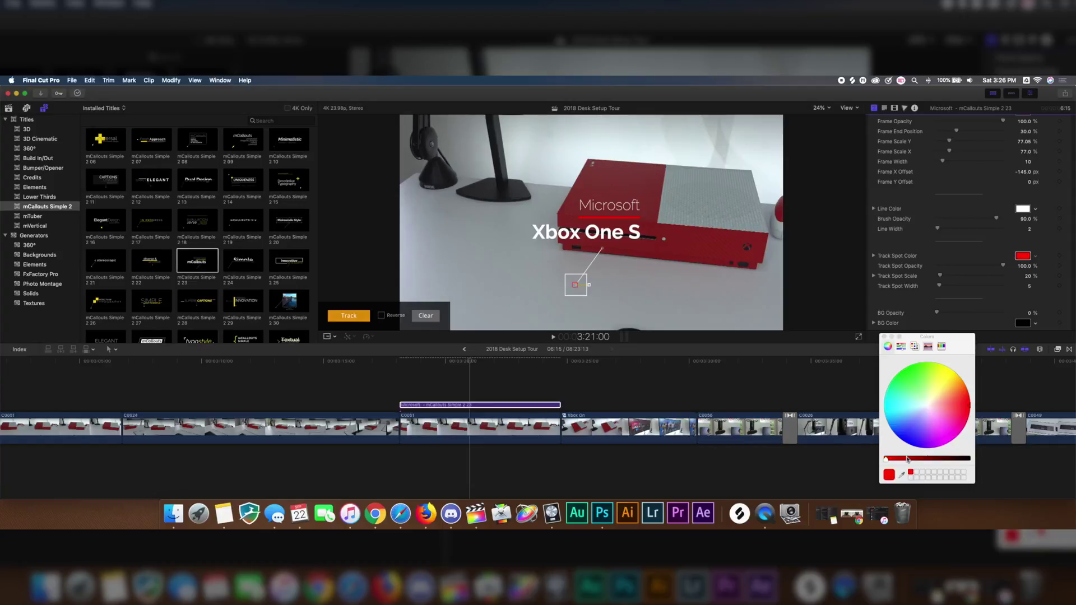
left_click(884, 337)
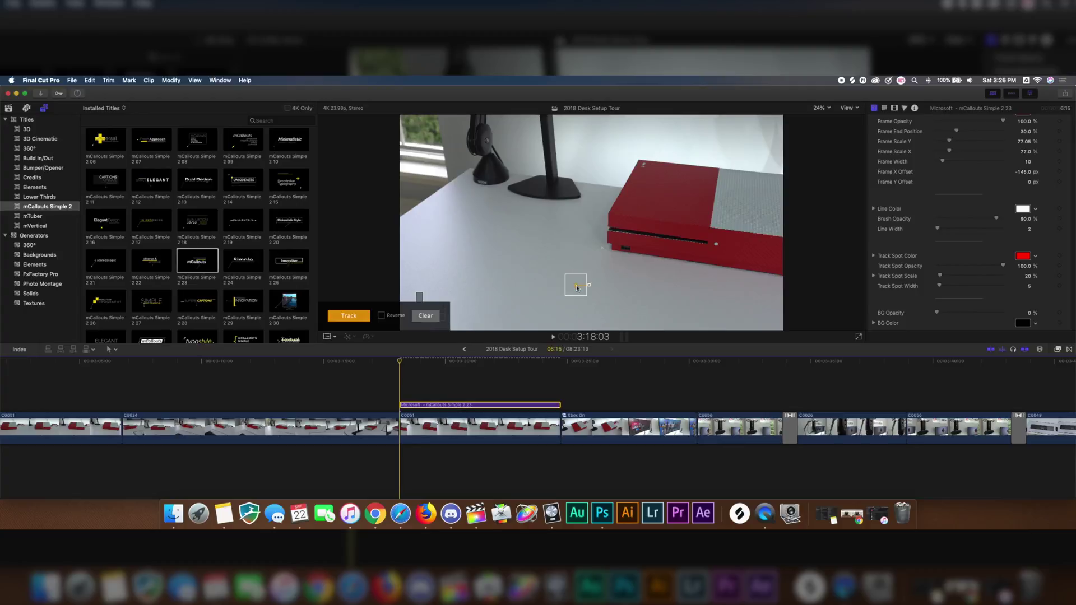
Position the track spot on the Xbox disc slot, nudge the callout text right, and start tracking
left_click_drag(579, 287, 642, 259)
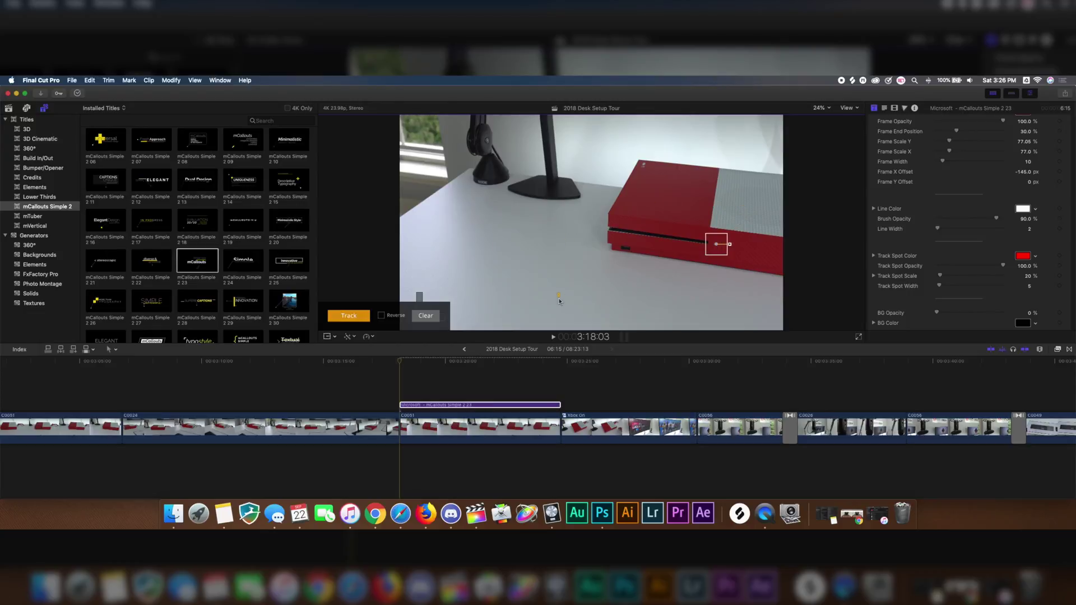
left_click(480, 361)
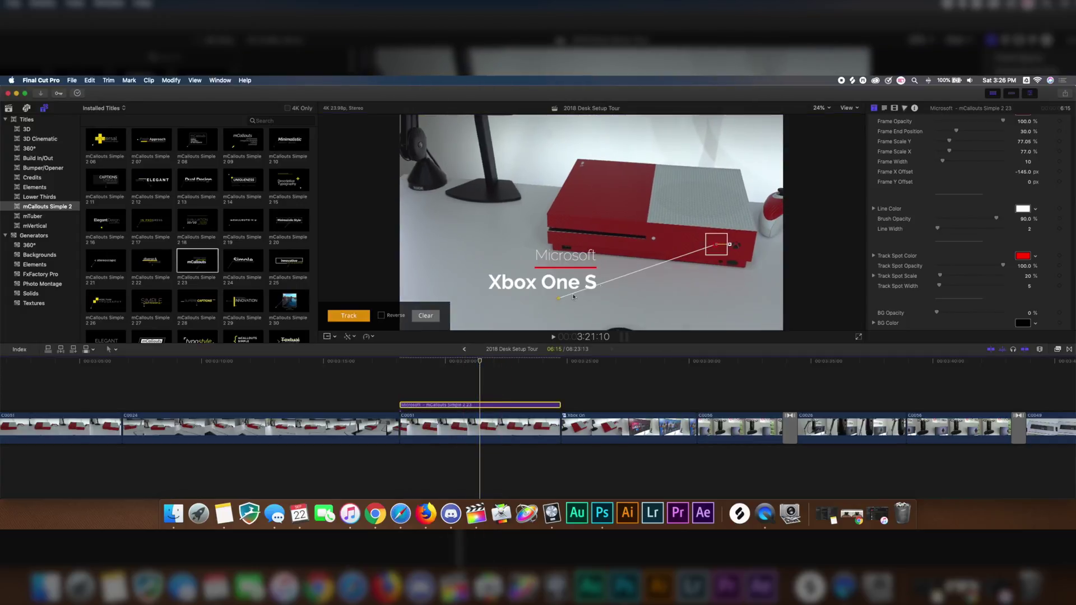
left_click_drag(716, 248, 653, 241)
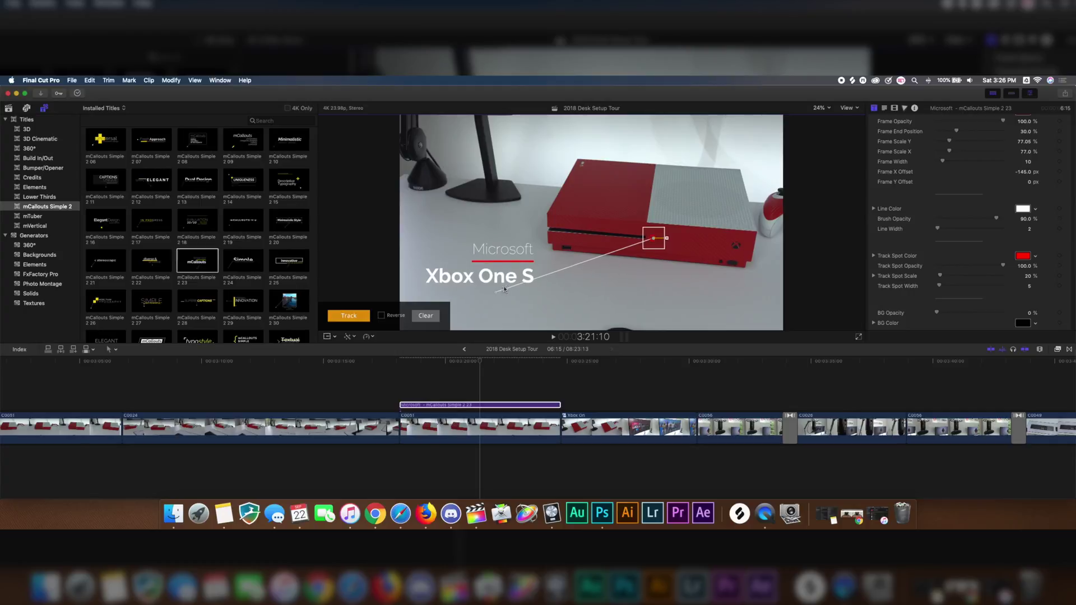
left_click_drag(495, 293, 562, 299)
left_click(401, 405)
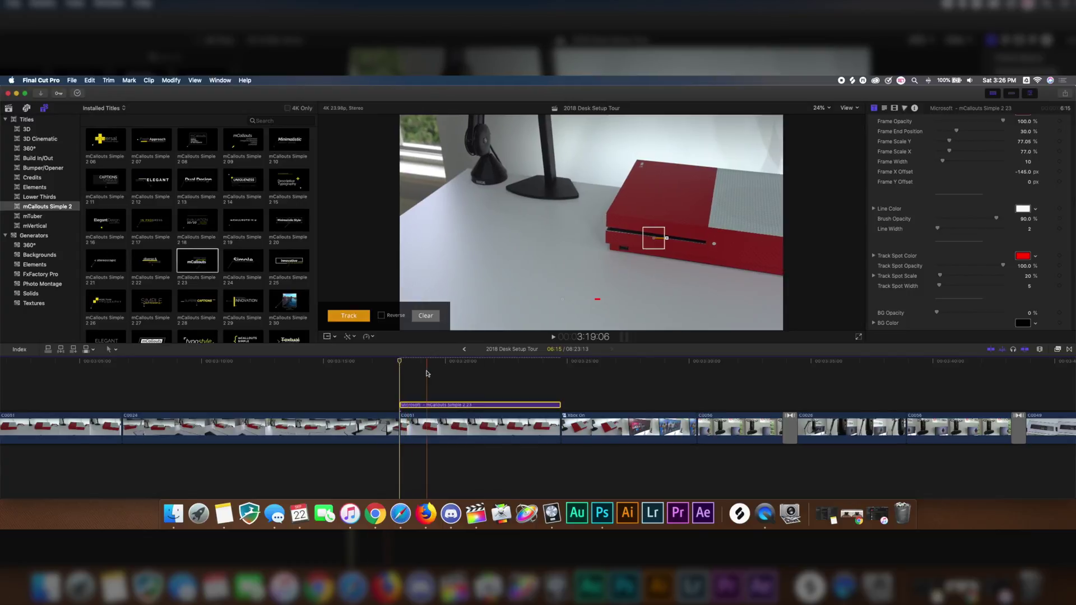
left_click_drag(657, 241, 691, 246)
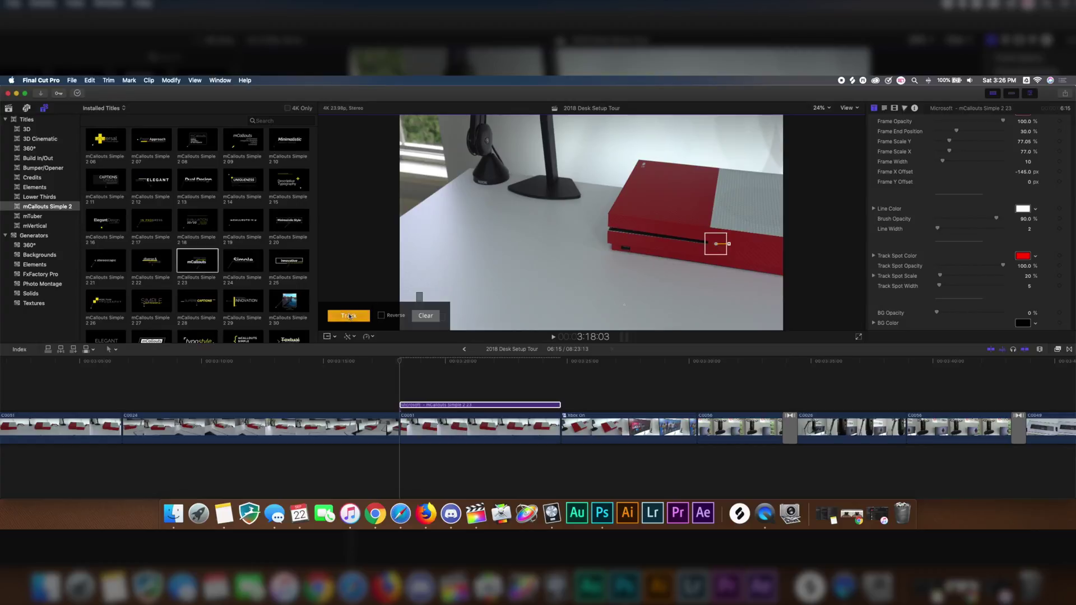
left_click(349, 315)
Play back the tracked Microsoft / Xbox One S callout and stop inside it
key("space")
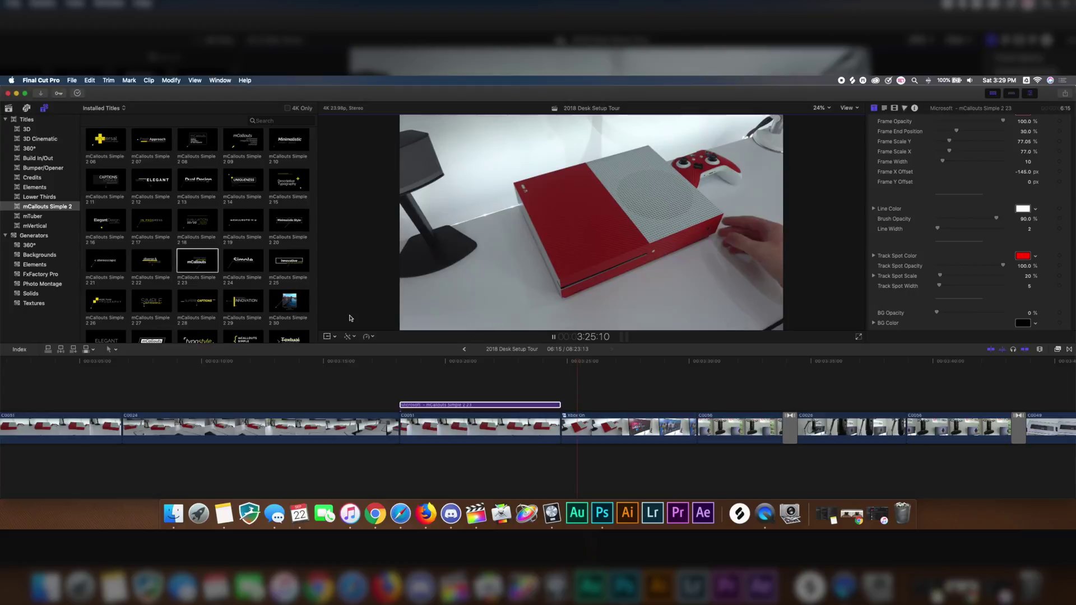
left_click(427, 387)
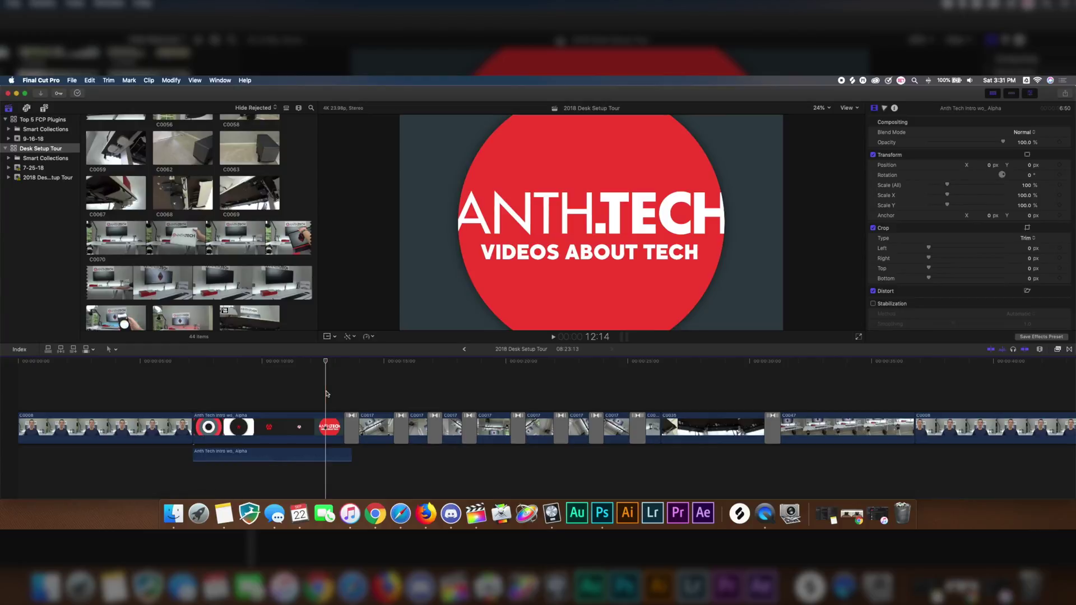
Preview the Anth Tech intro, then play the C0020–C0051 cut near 2:56
key("space")
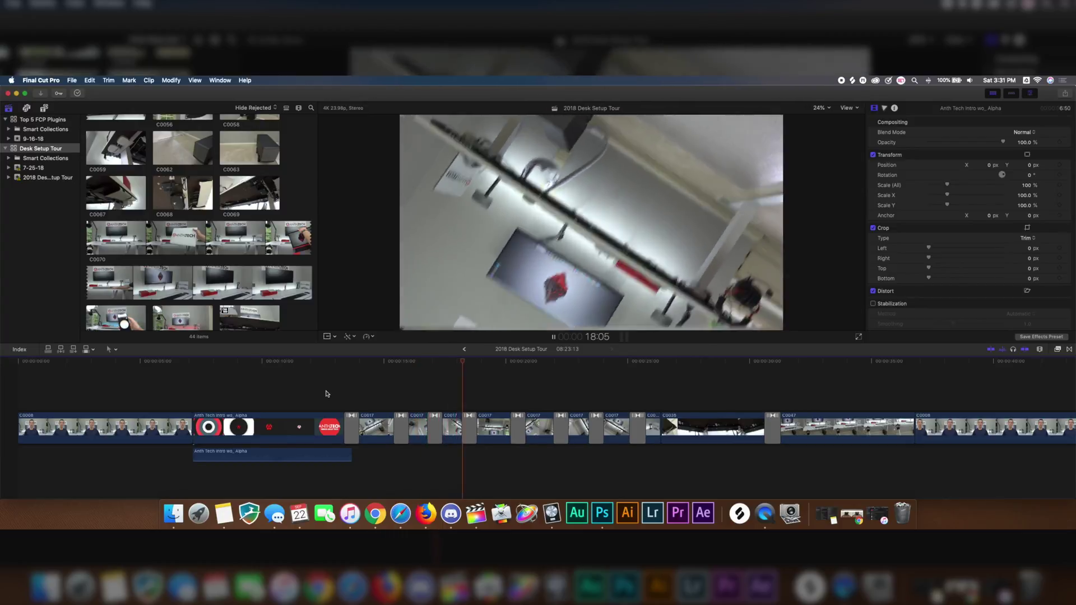
key("space")
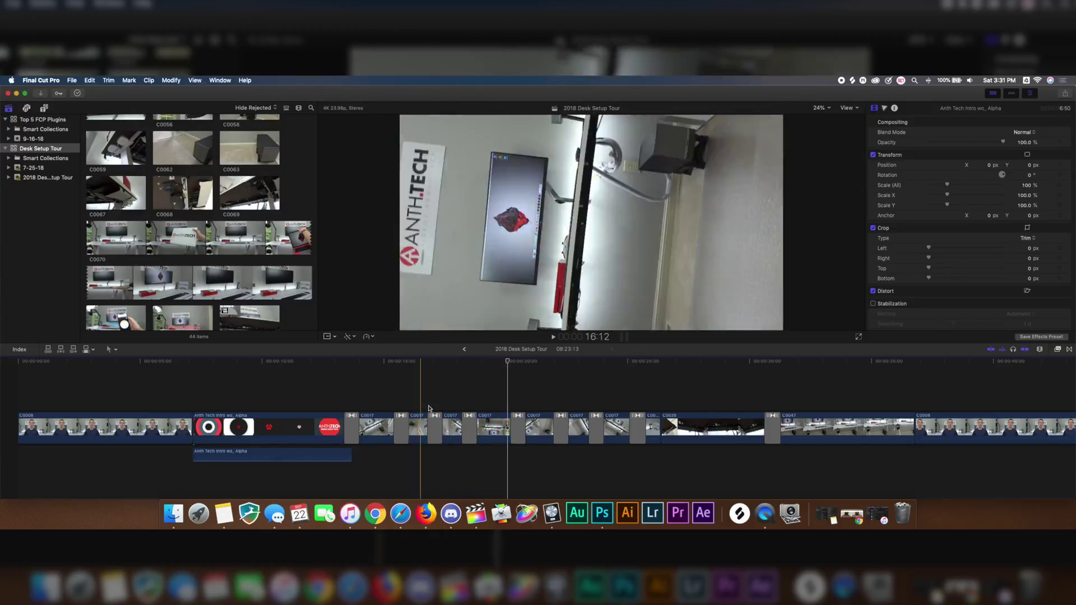
left_click(429, 417)
scroll(526, 414, "right", 10)
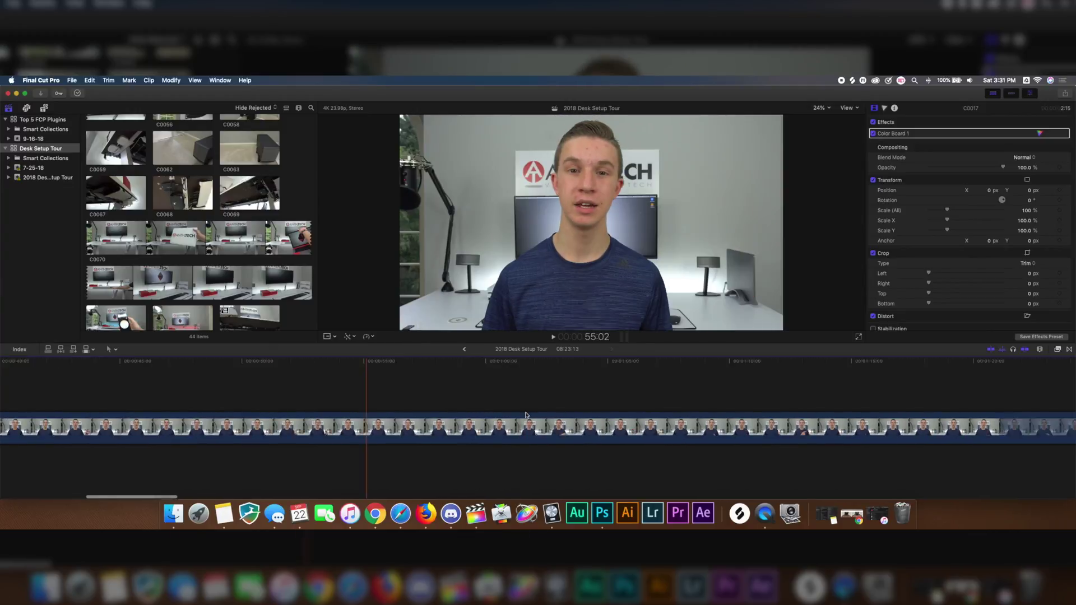
scroll(526, 415, "right", 20)
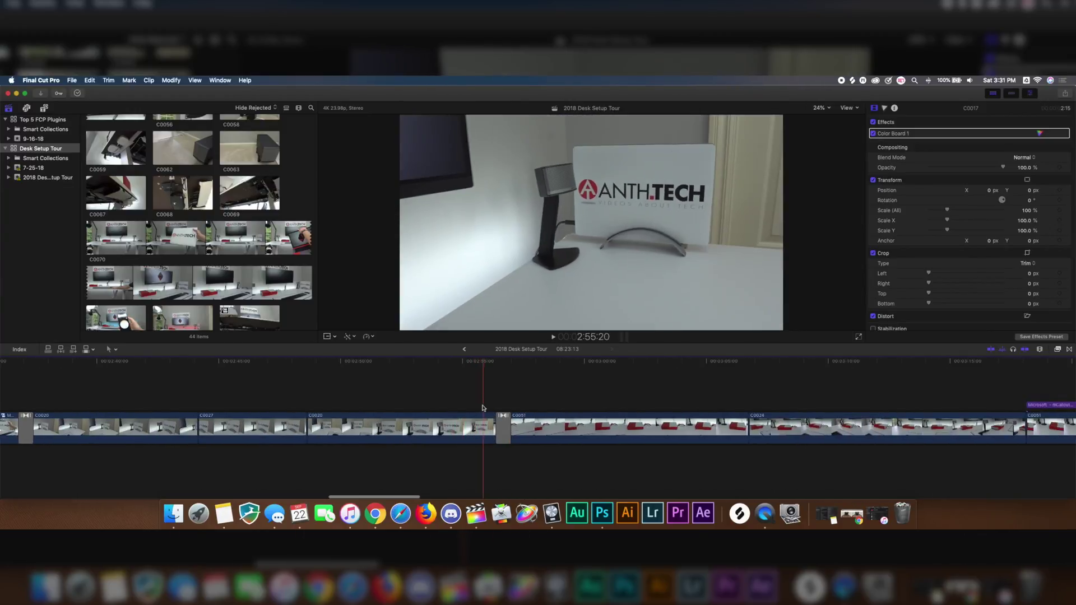
key("space")
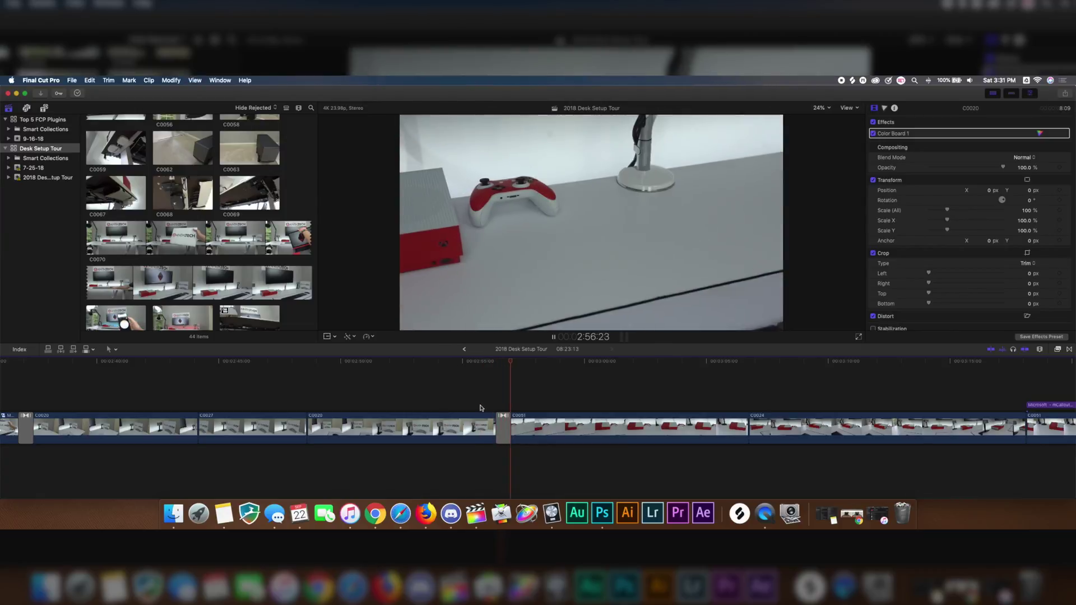
key("space")
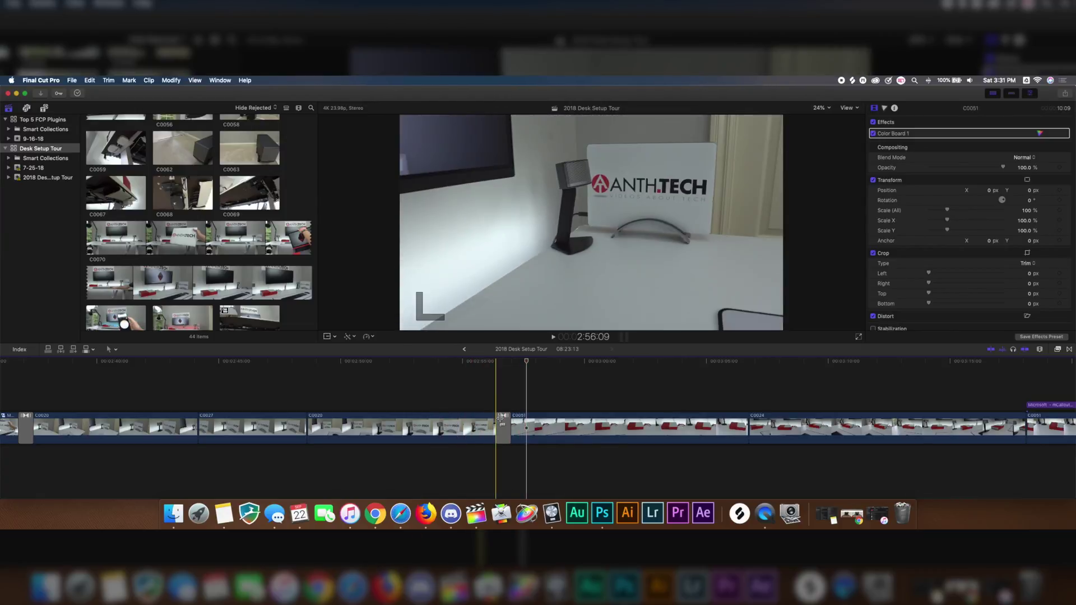
Preview the Flip Left transition before C0051 and browse the mTransition Zoom transitions
left_click(501, 423)
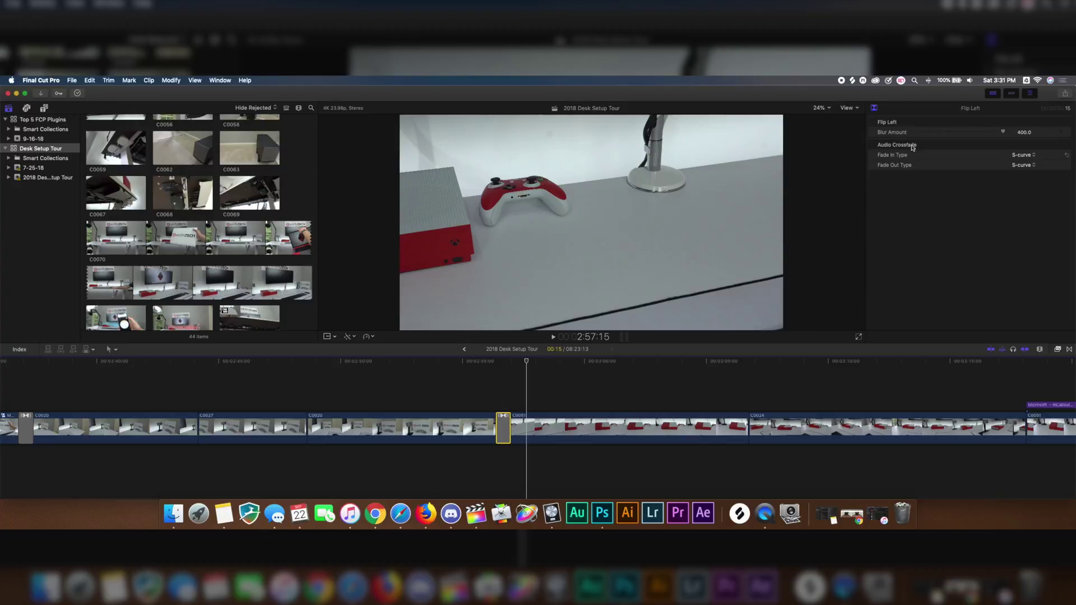
key("/")
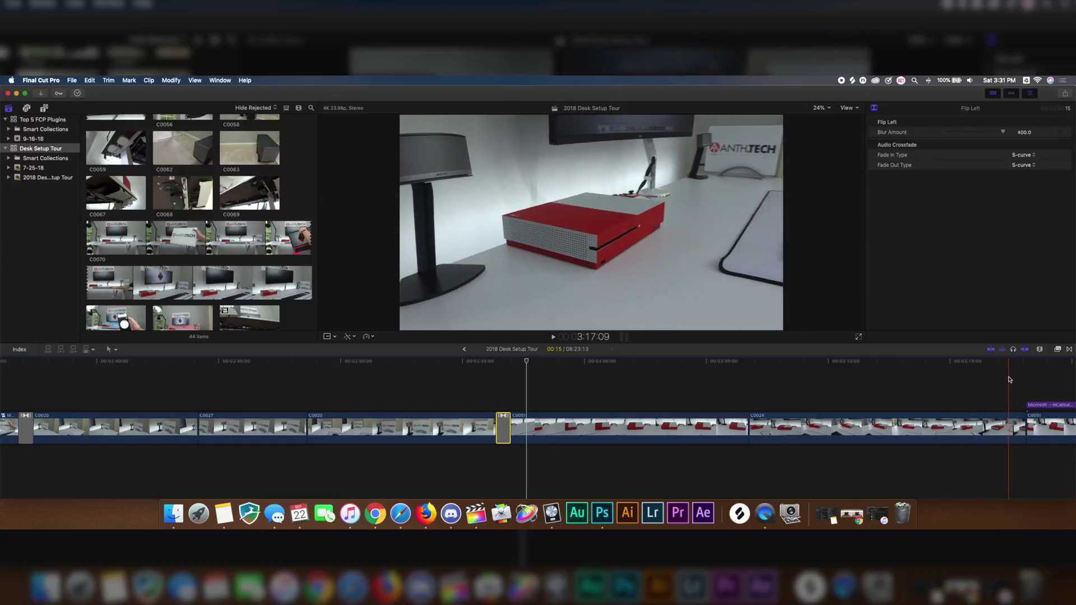
left_click(1068, 349)
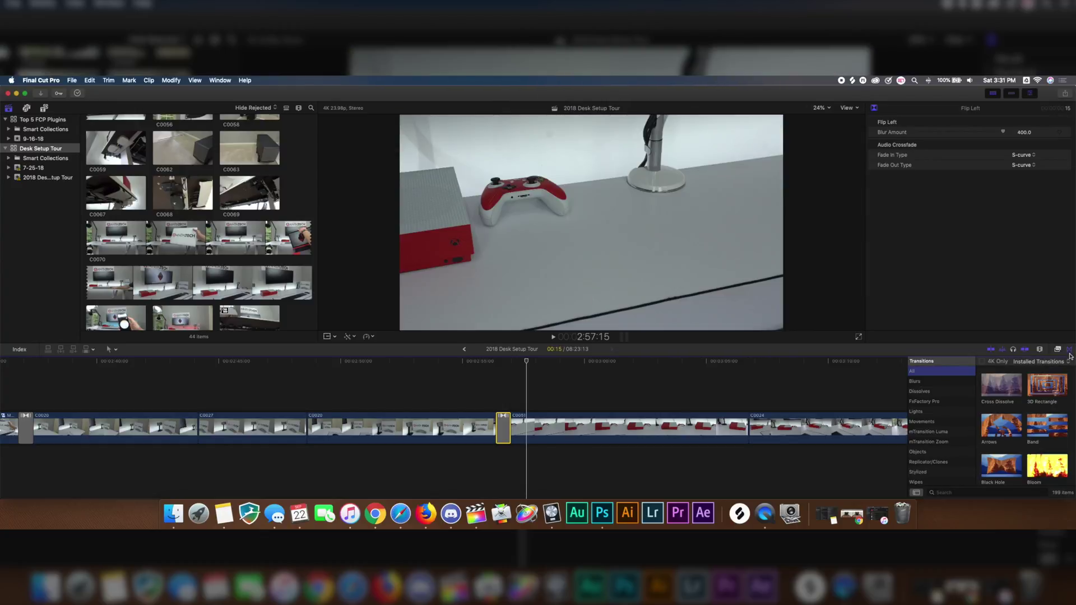
left_click(930, 442)
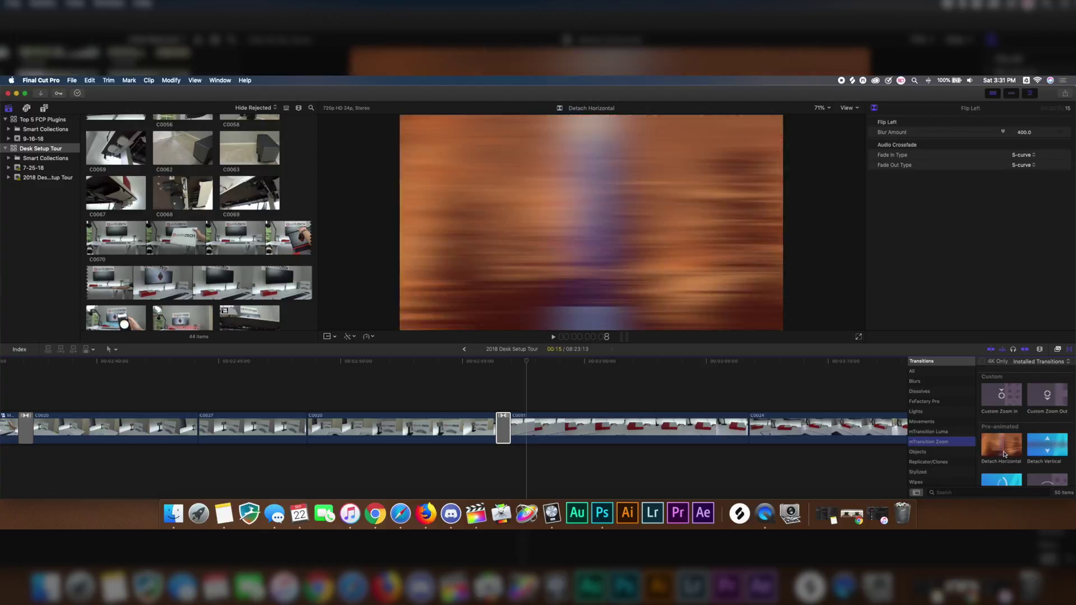
scroll(1027, 454, "down", 5)
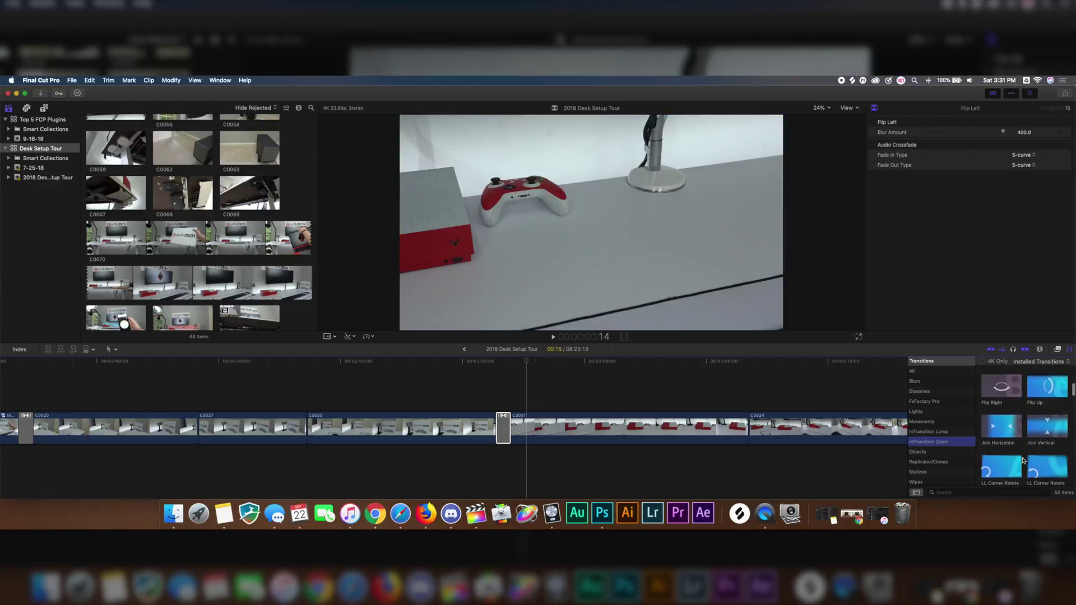
scroll(711, 431, "right", 5)
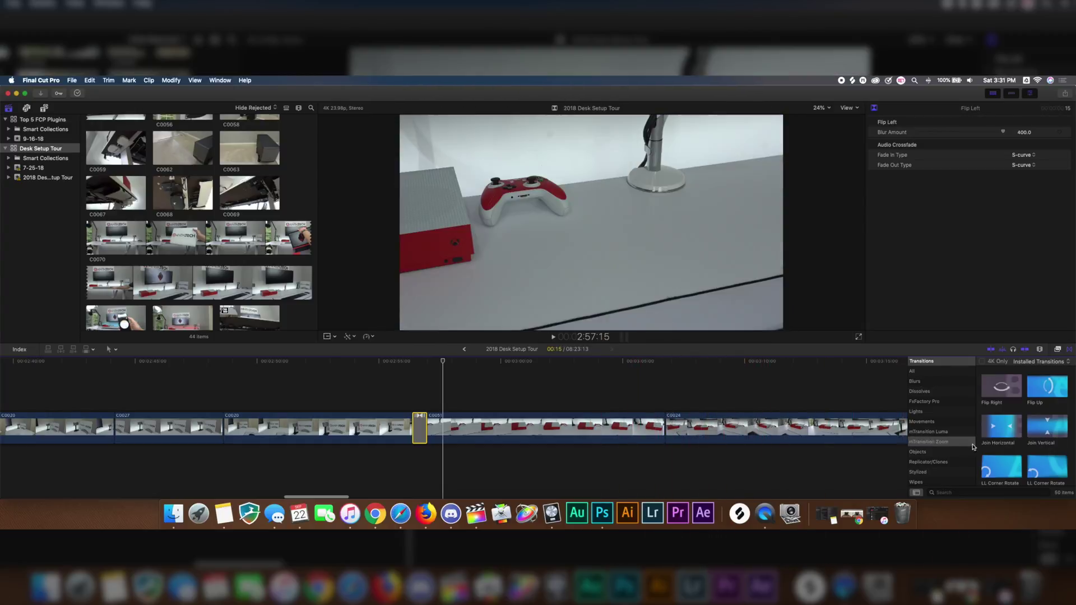
Add LL Corner Rotate Up between C0051 and C0024 and preview it twice
left_click_drag(1045, 471, 665, 429)
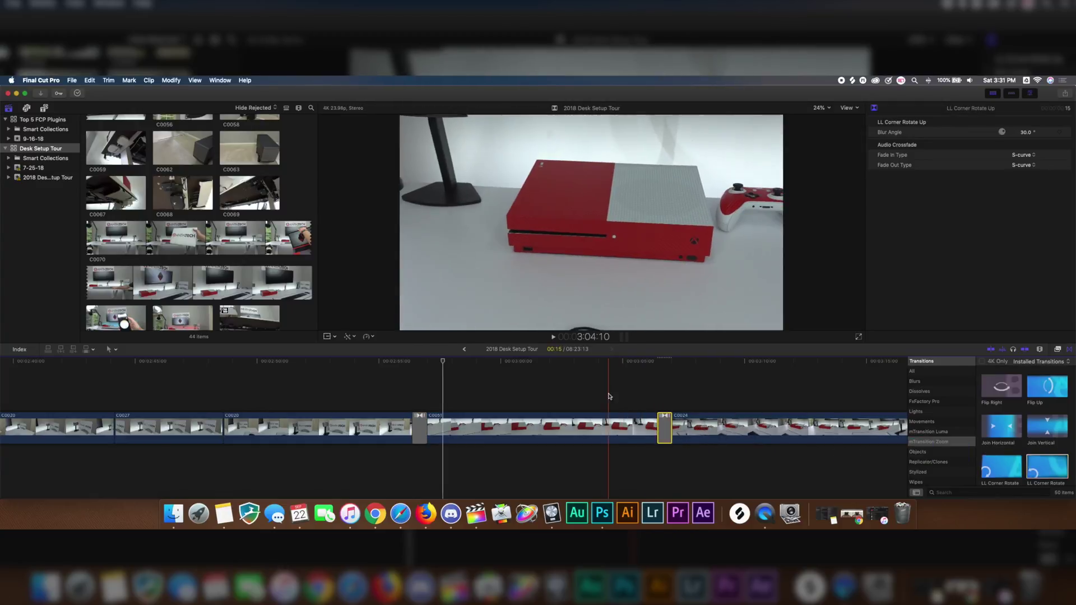
left_click(609, 397)
key("space")
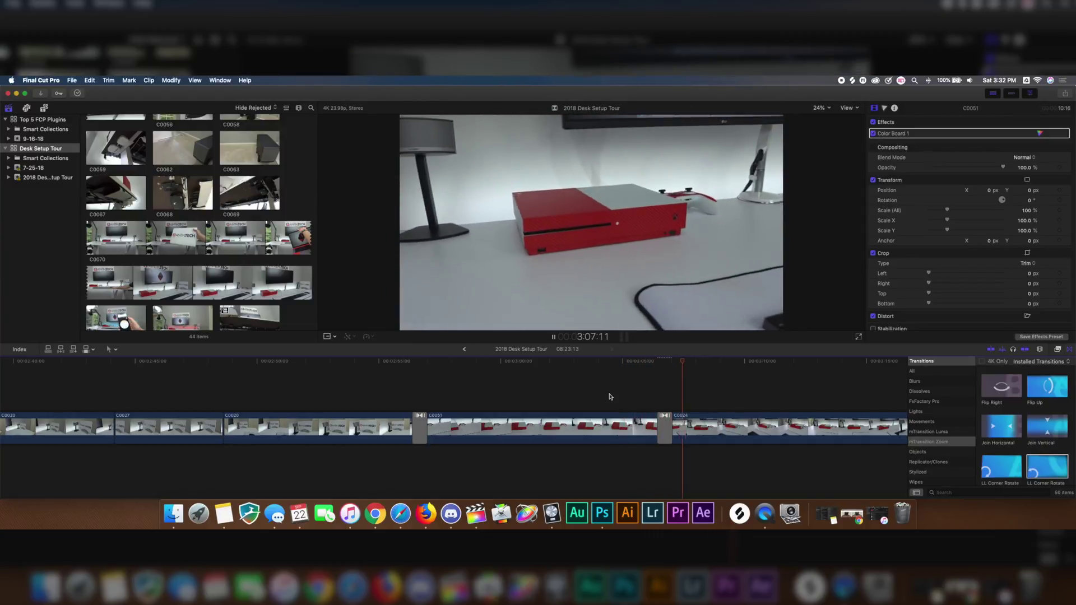
key("space")
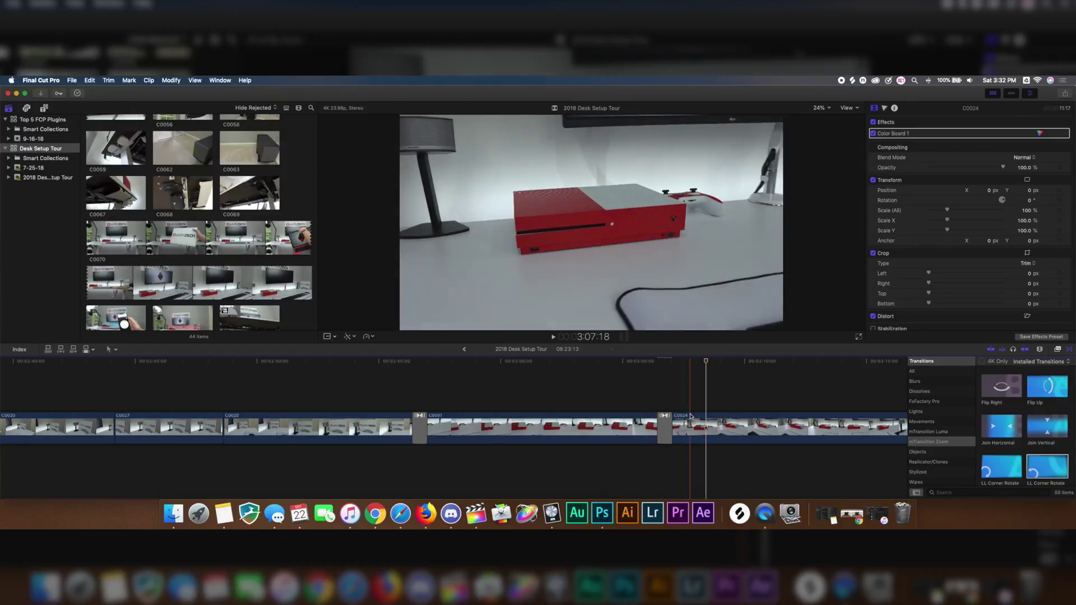
left_click(643, 409)
key("space")
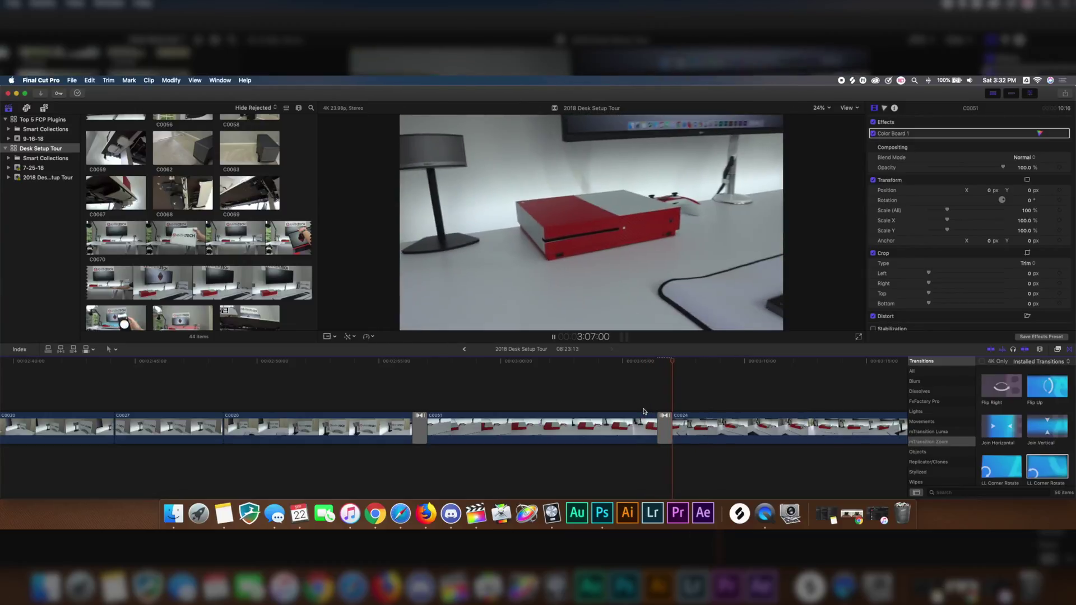
key("space")
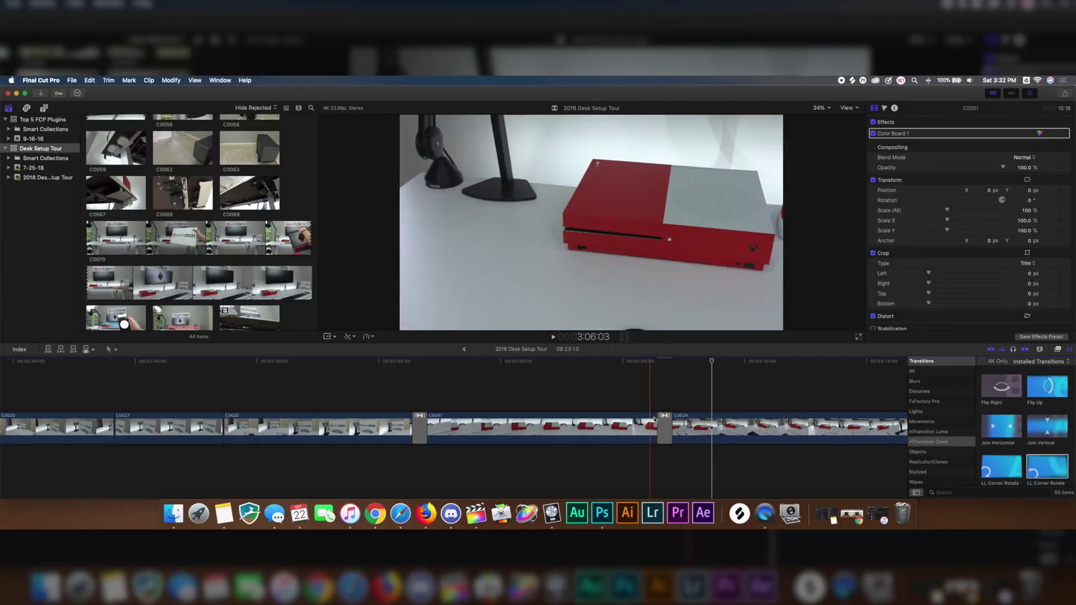
Delete the LL Corner Rotate Up transition from the timeline
left_click(664, 419)
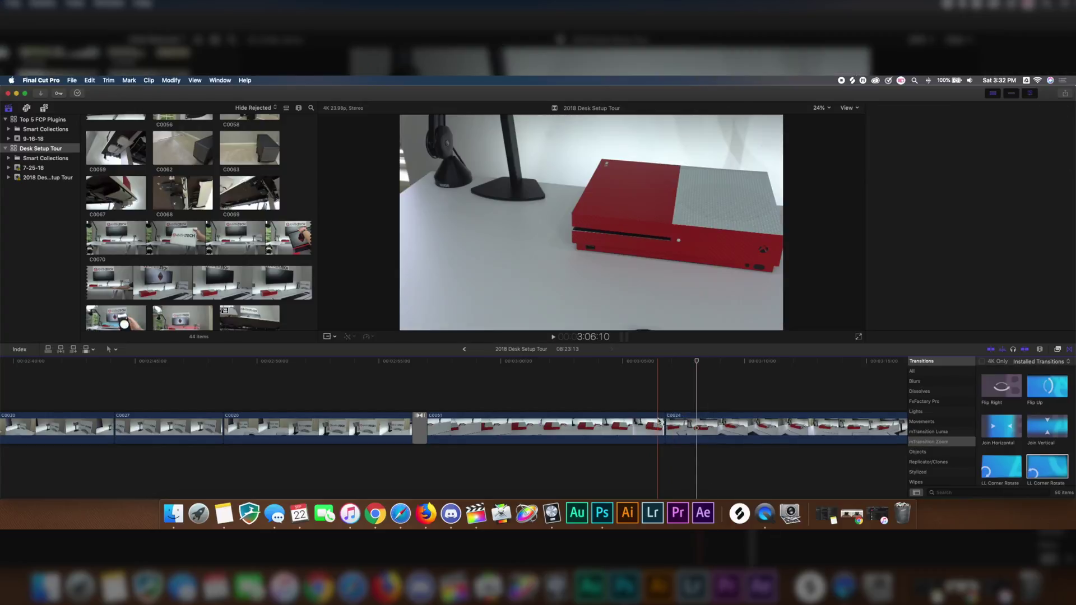
key("Delete")
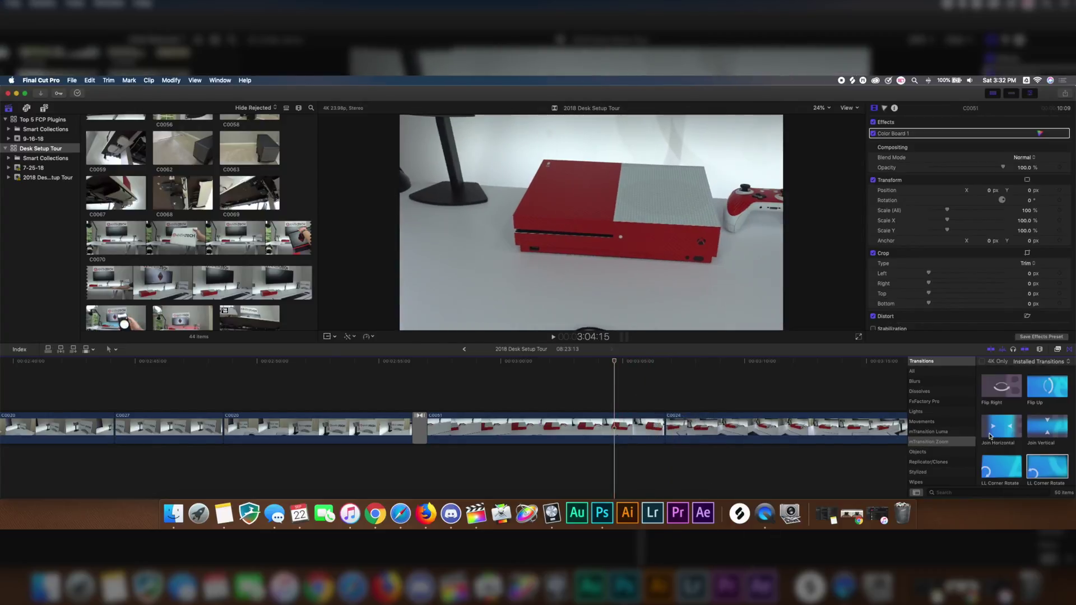
scroll(990, 436, "down", 5)
scroll(992, 439, "down", 2)
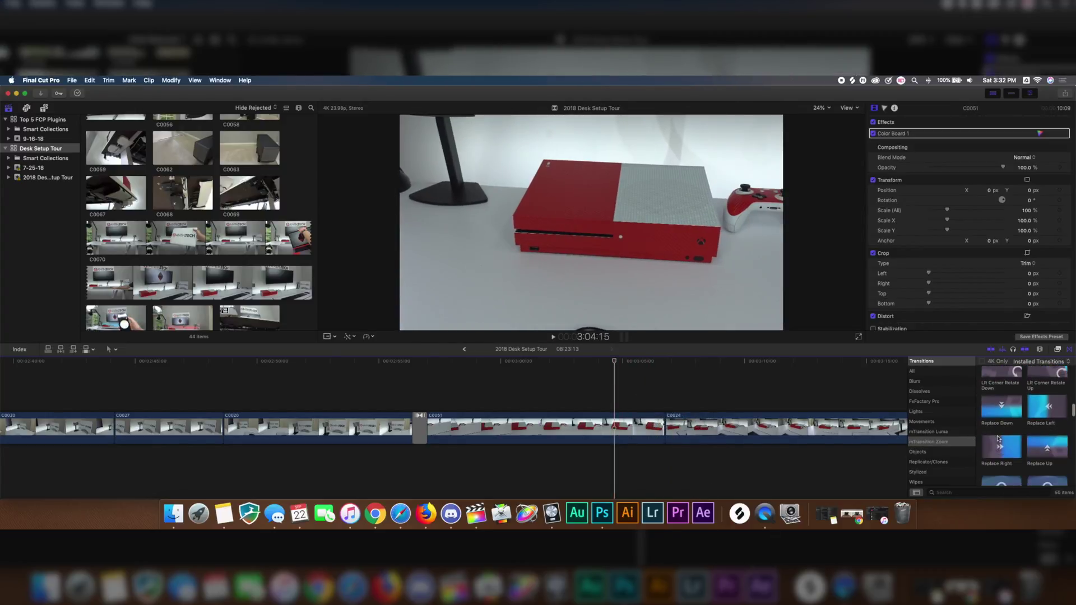
Apply the Replace Right transition to the C0051–C0024 cut and preview it twice
left_click_drag(999, 442, 669, 425)
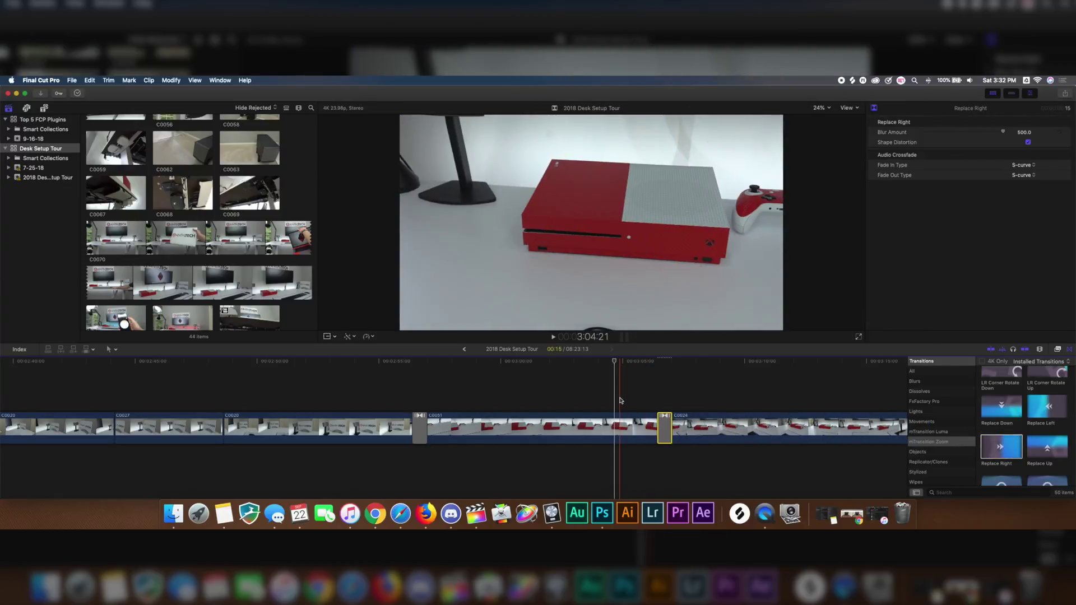
key("space")
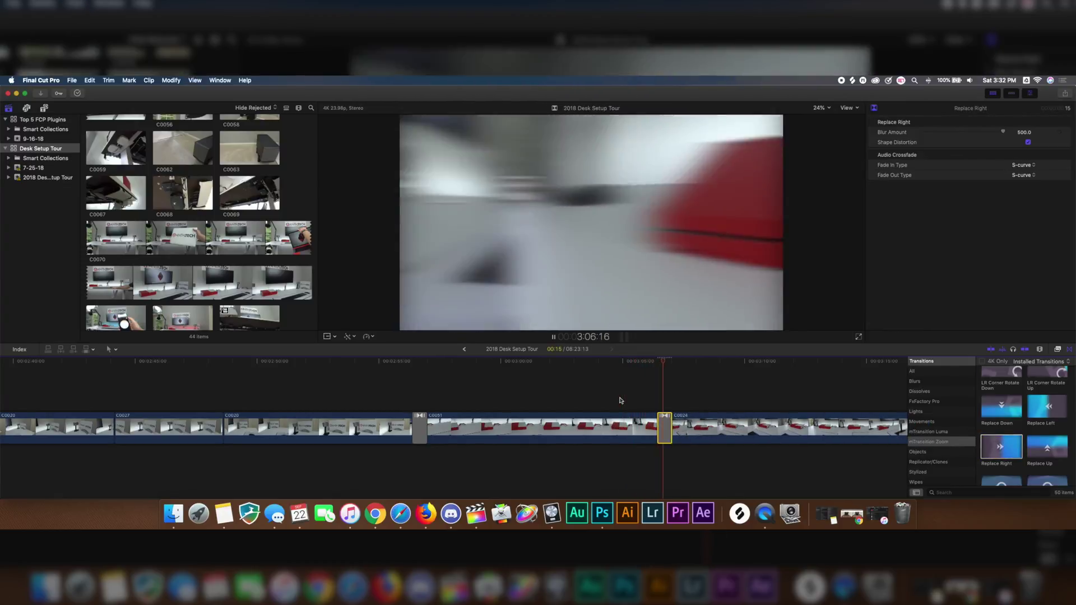
key("space")
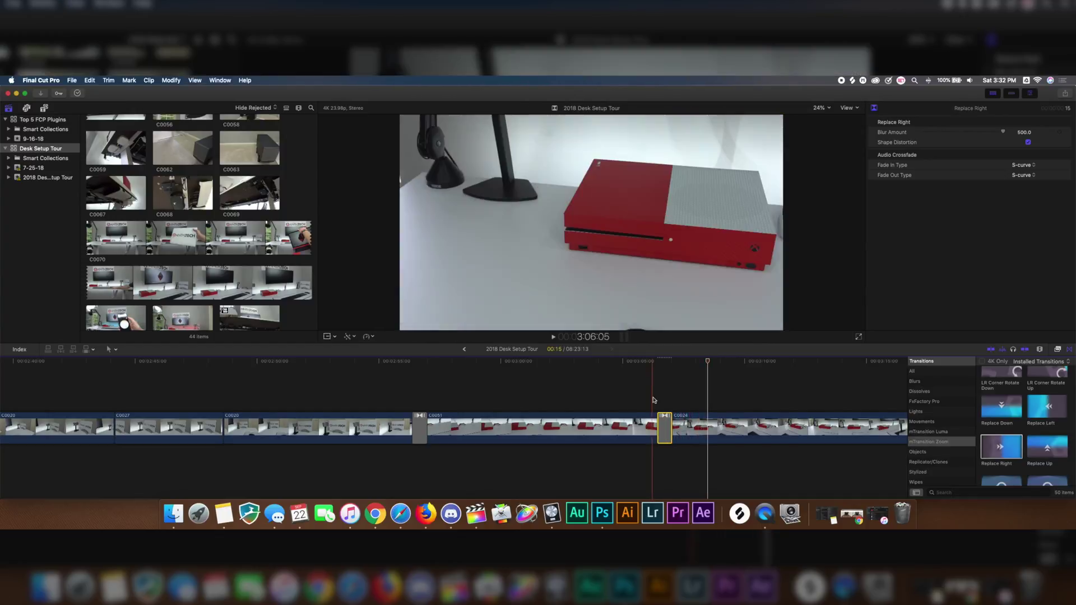
key("space")
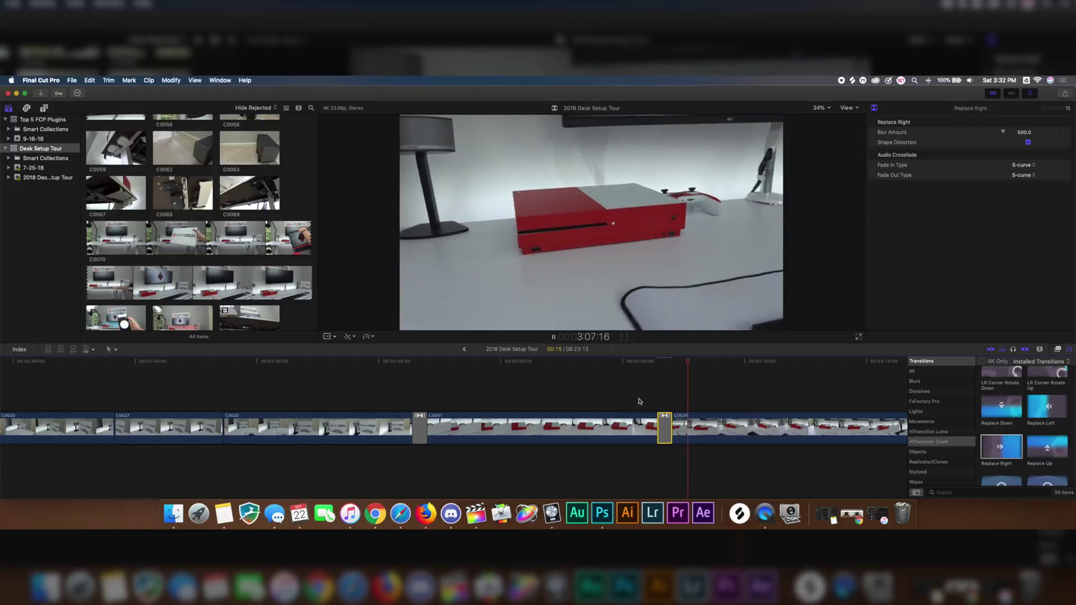
key("space")
Remove the Replace Right transition, leaving a plain cut into C0024
key("Delete")
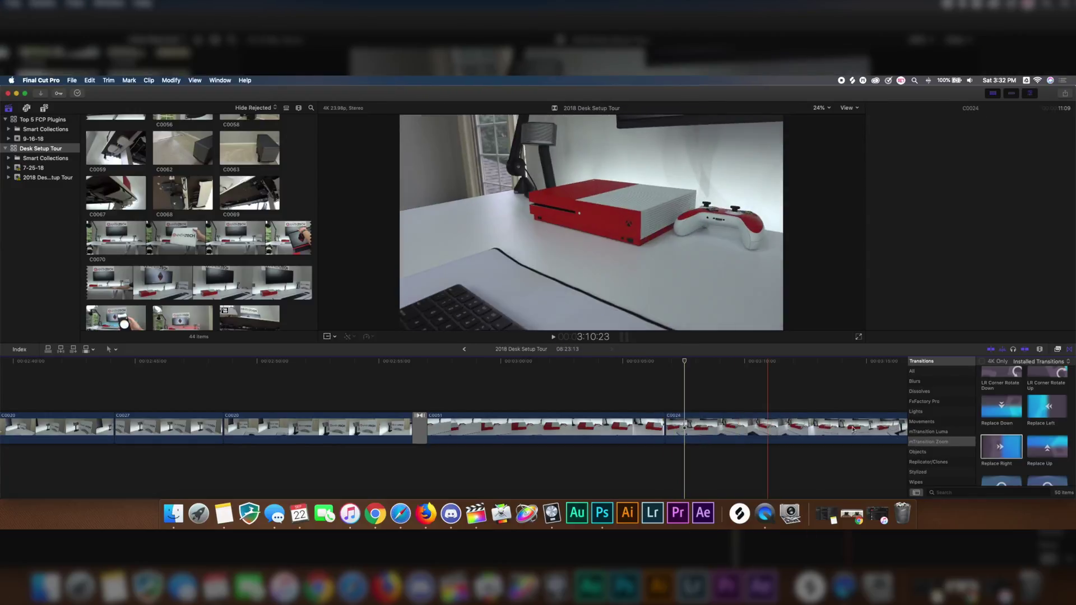
scroll(1023, 443, "down", 5)
scroll(1023, 443, "down", 3)
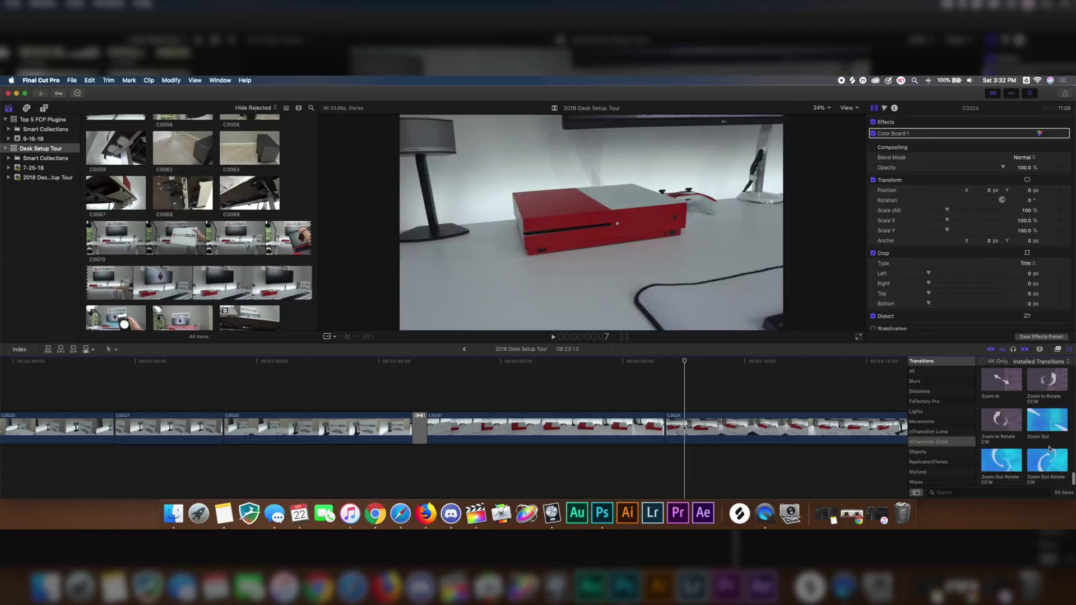
left_click_drag(903, 461, 664, 432)
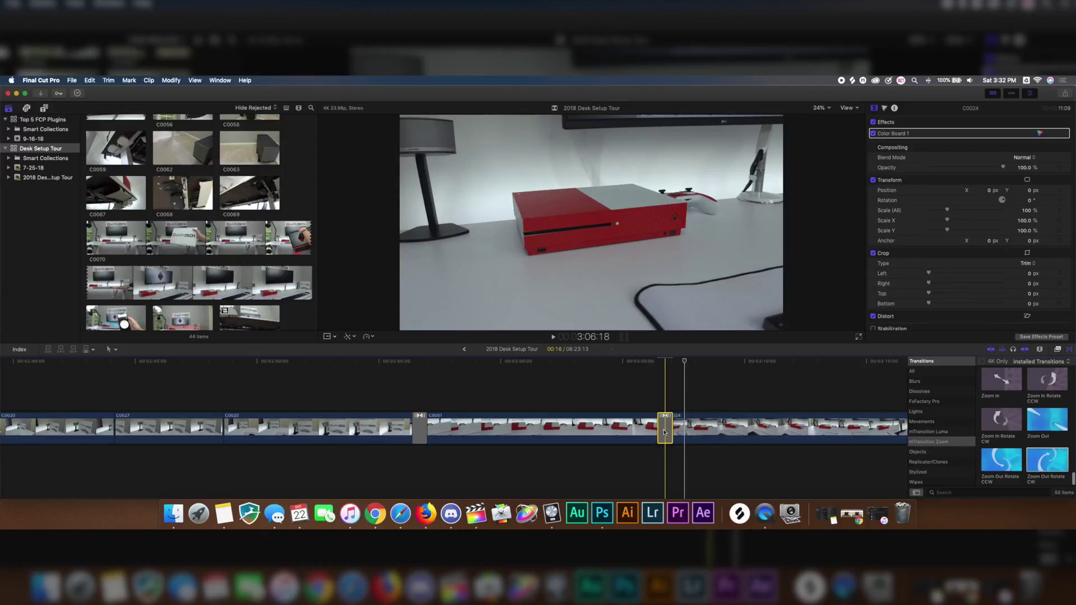
left_click(635, 404)
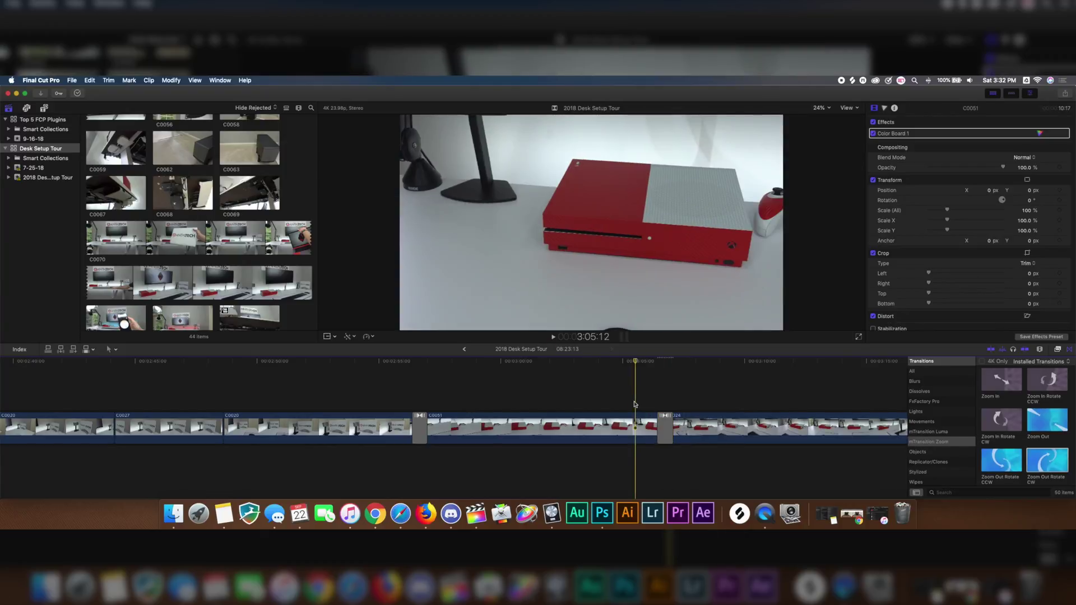
key("space")
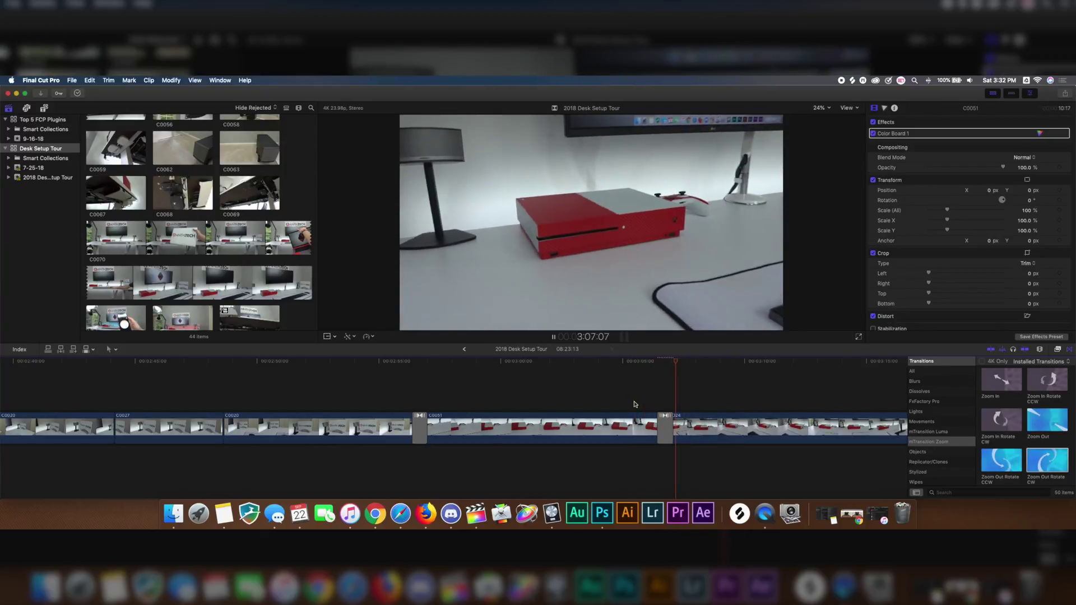
key("space")
left_click(662, 418)
key("Delete")
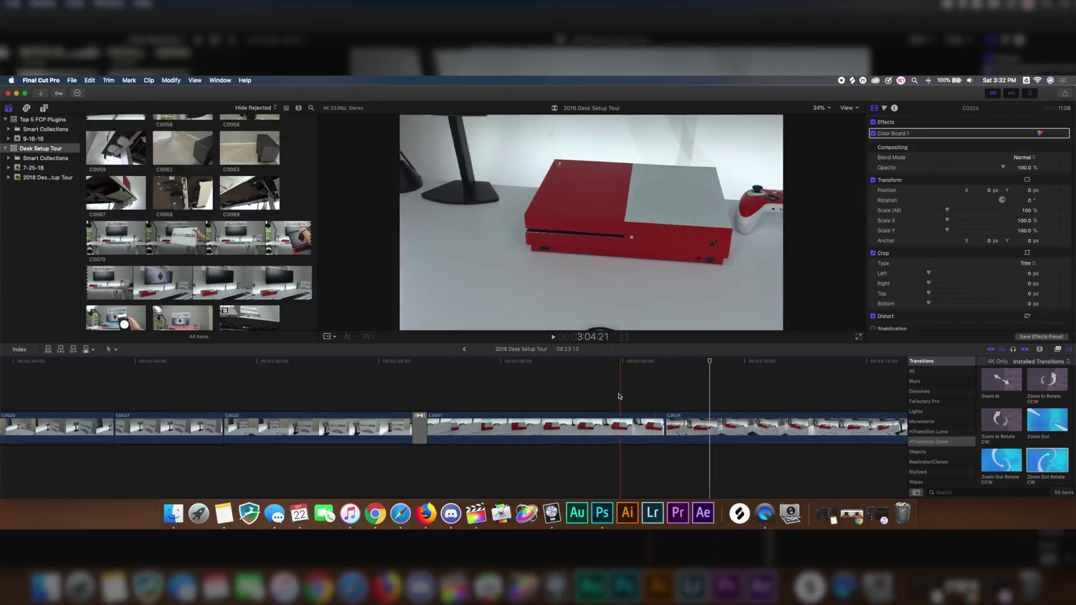
scroll(1022, 420, "down", 5)
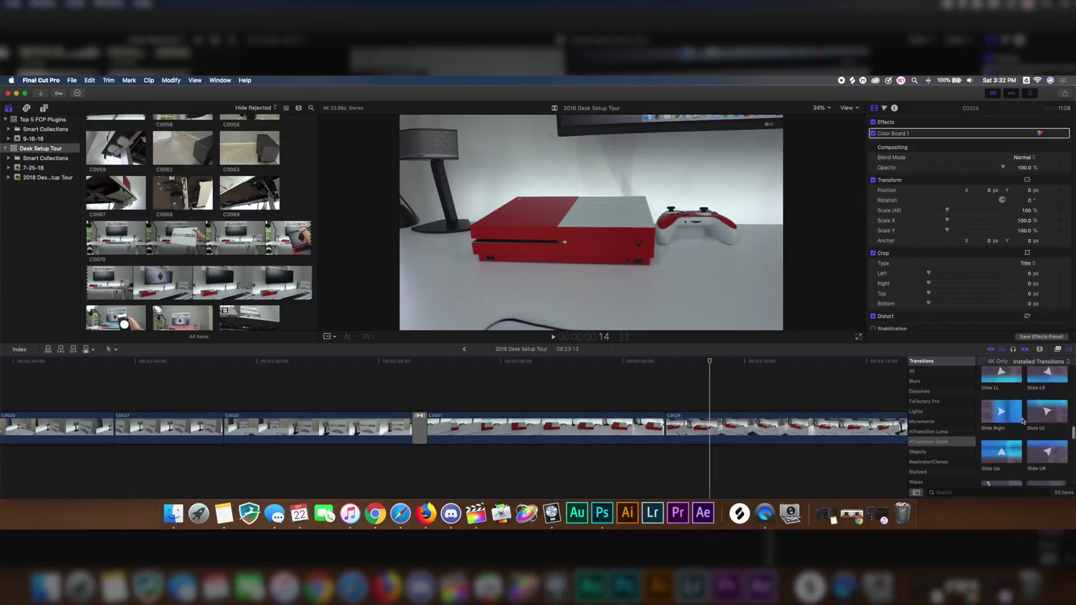
scroll(1022, 421, "up", 10)
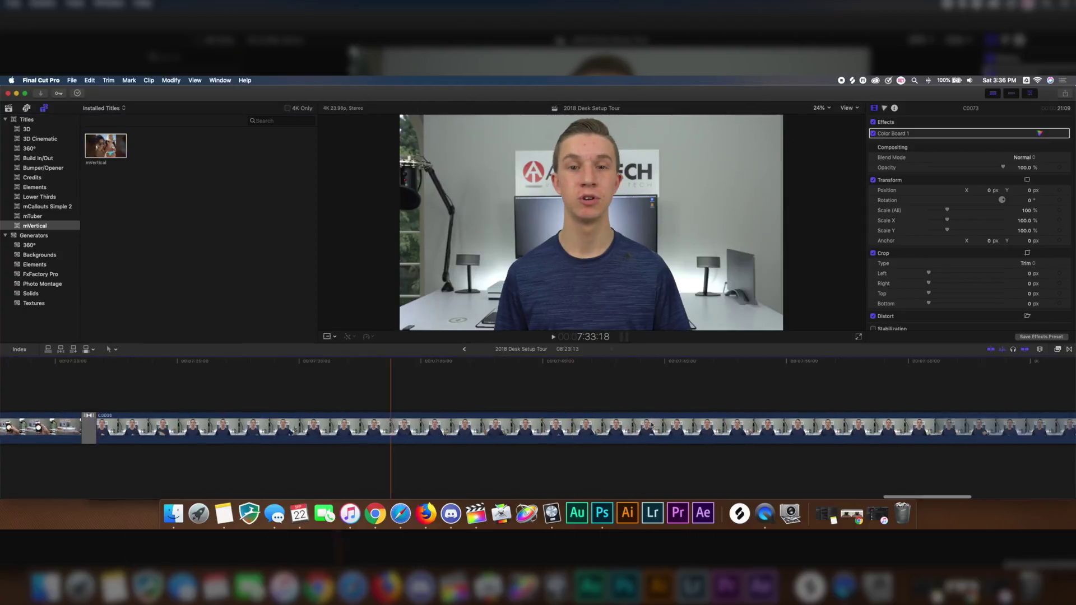
Drag IMG_1797.MOV from the Downloads folder onto the end of the timeline, after the talking-head clip
scroll(651, 424, "right", 10)
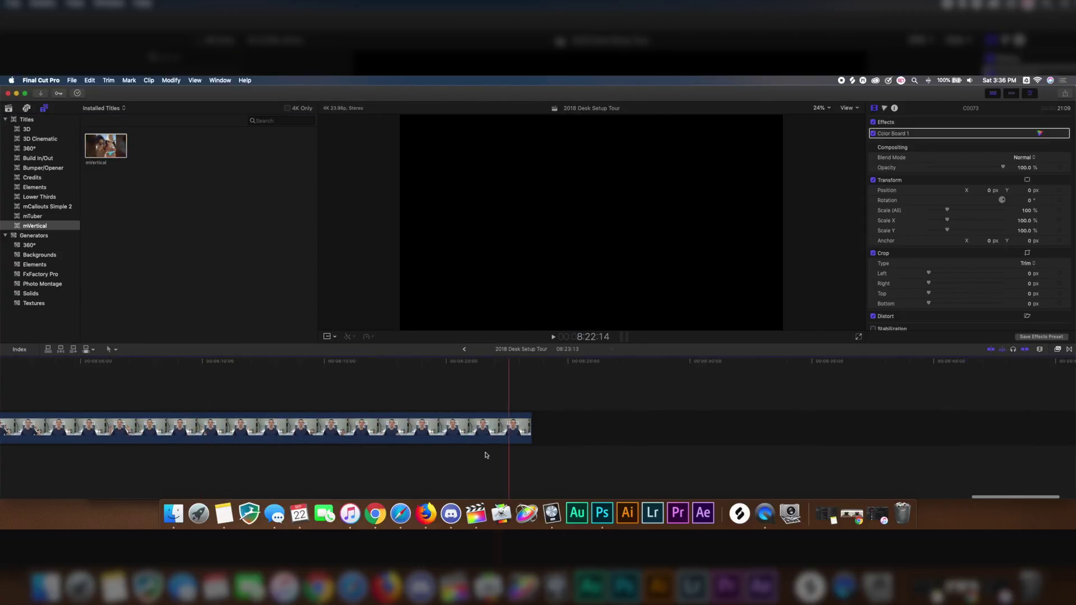
left_click(173, 514)
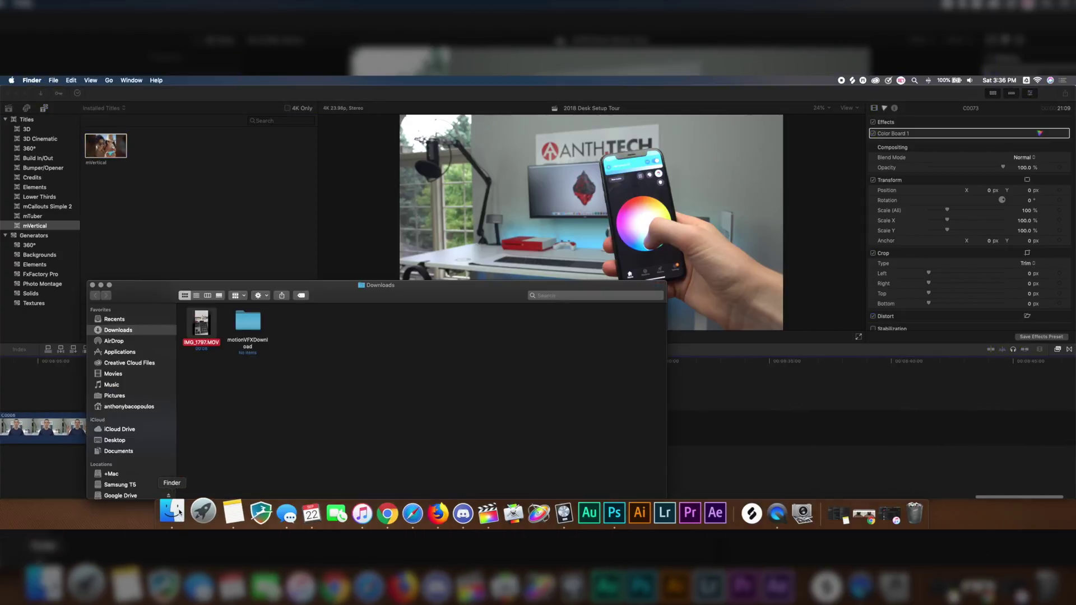
left_click_drag(191, 333, 700, 423)
left_click(532, 417)
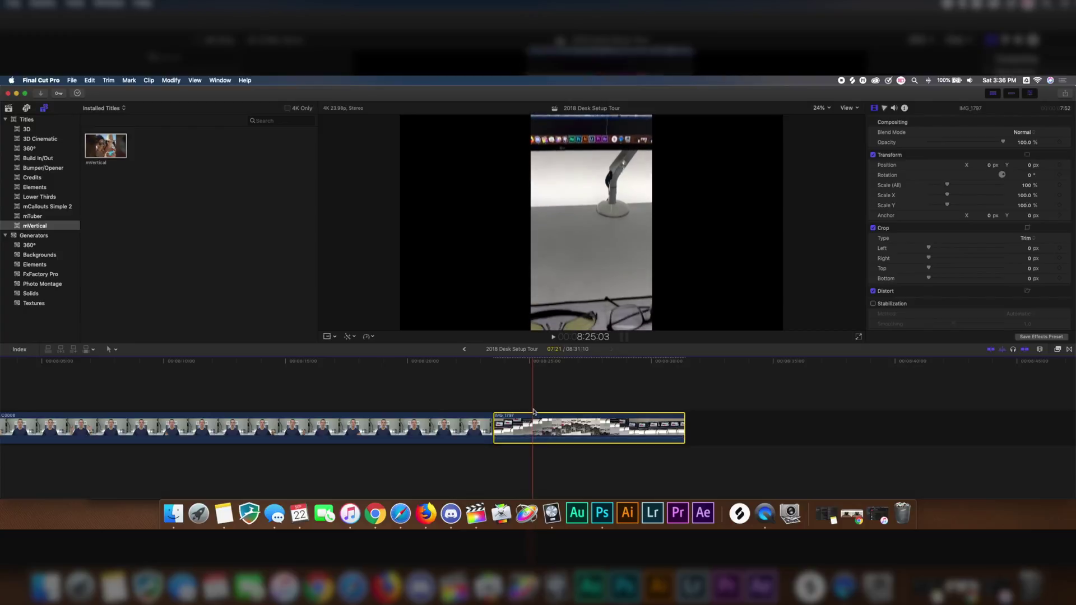
Place the mVertical title above IMG_1797 and preview the blurred background filling the sides
key("space")
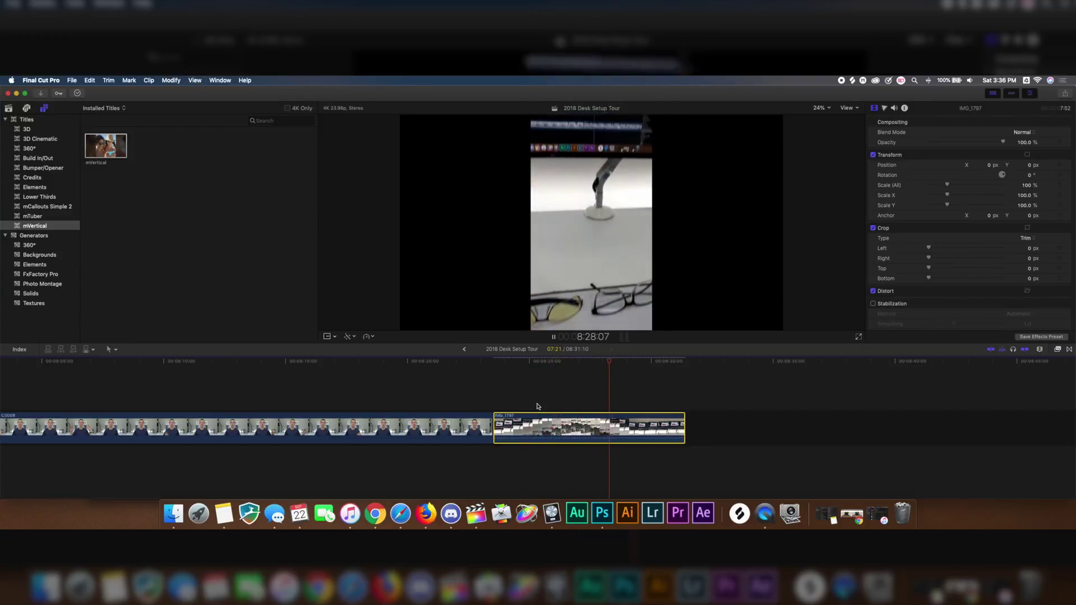
key("space")
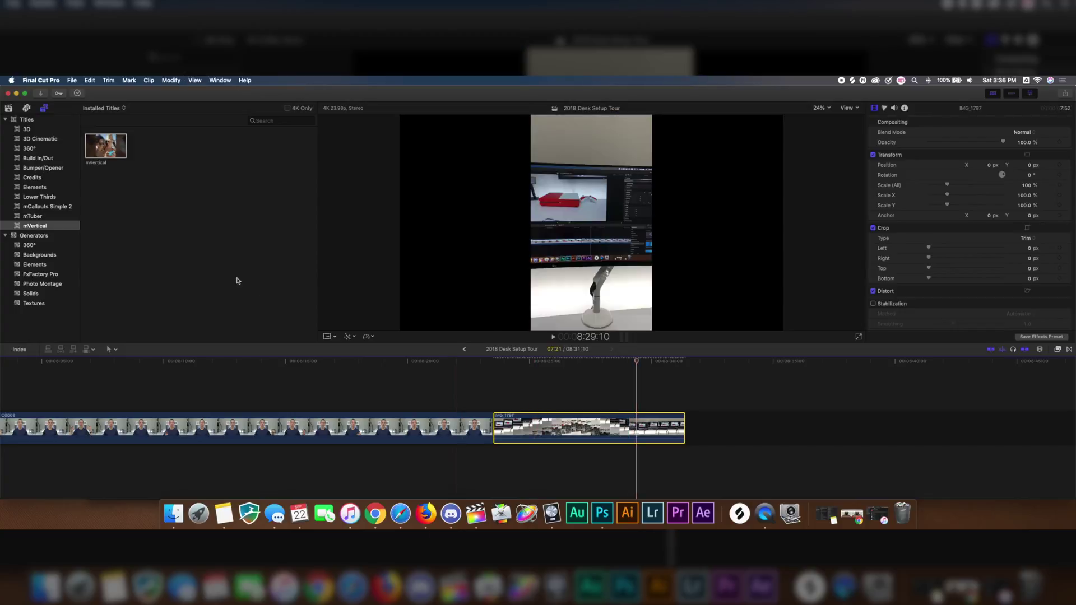
left_click_drag(96, 152, 501, 399)
key("space")
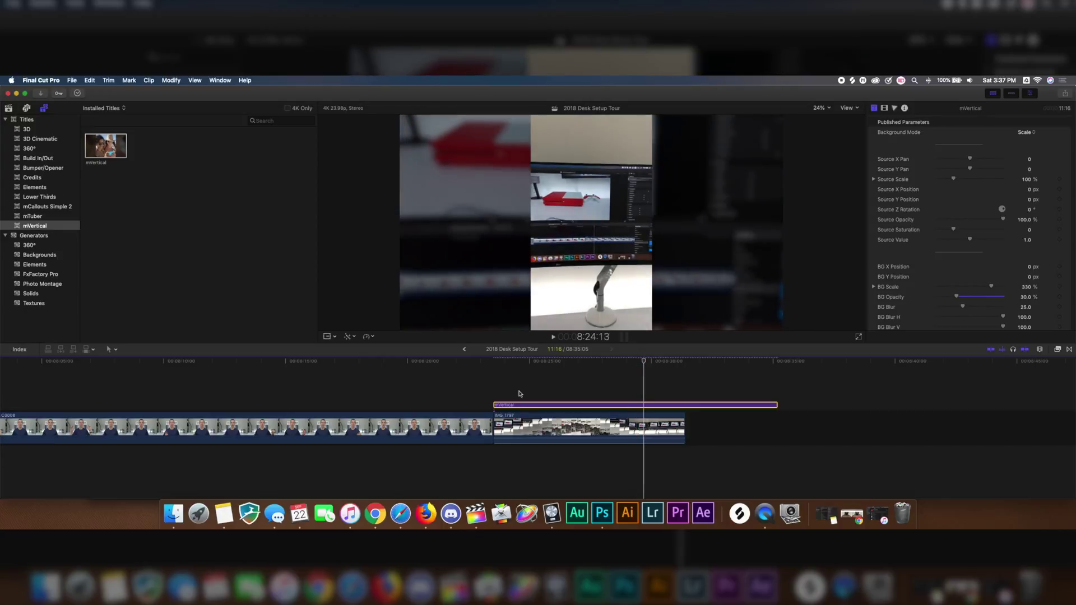
key("space")
key("space")
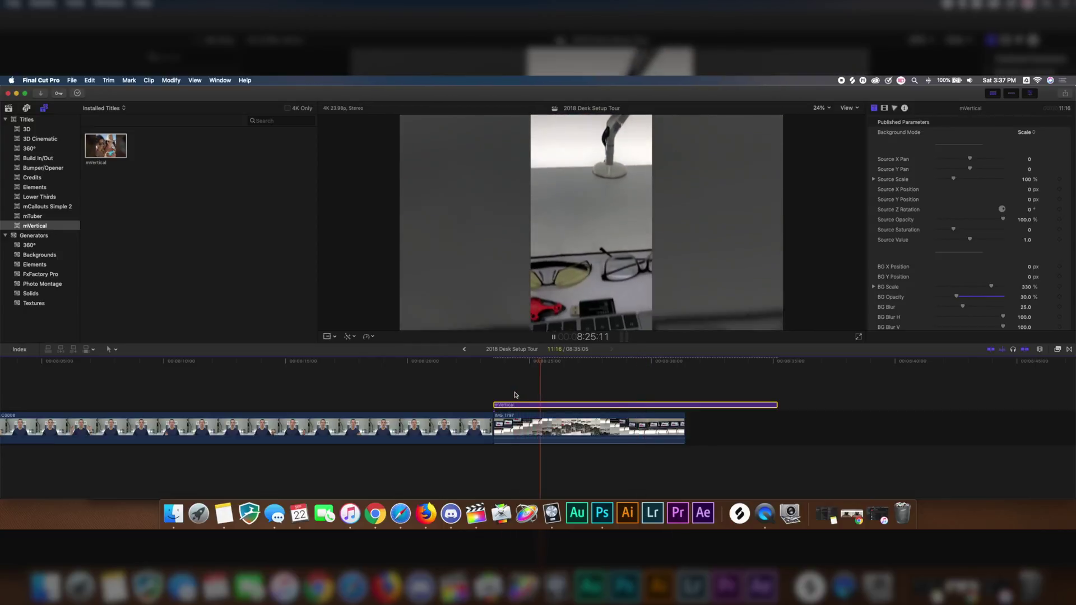